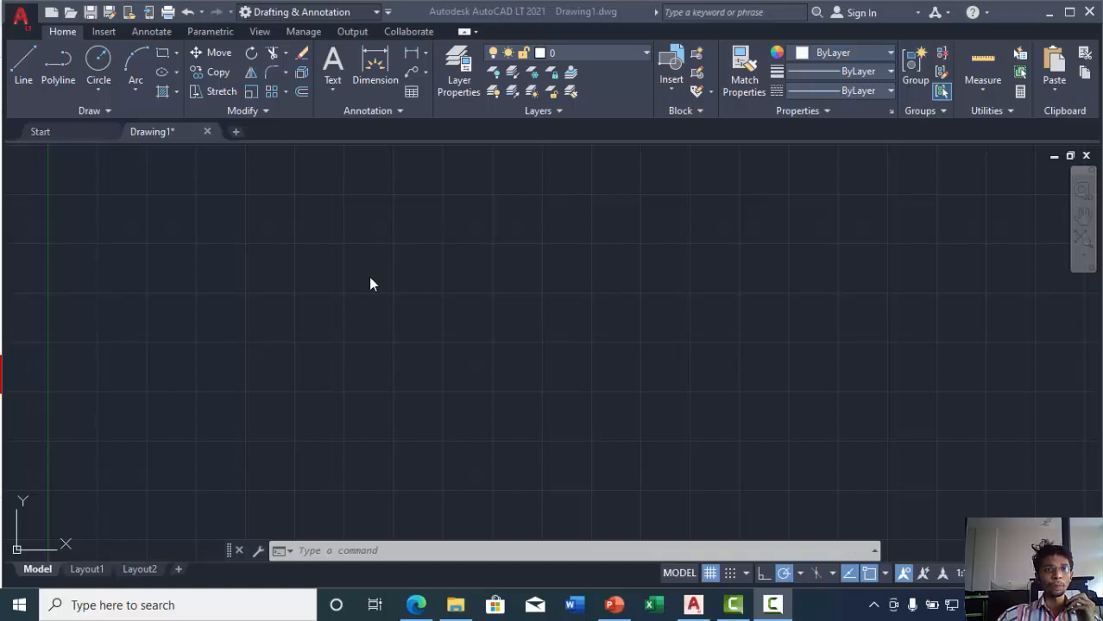
pyautogui.click(24, 77)
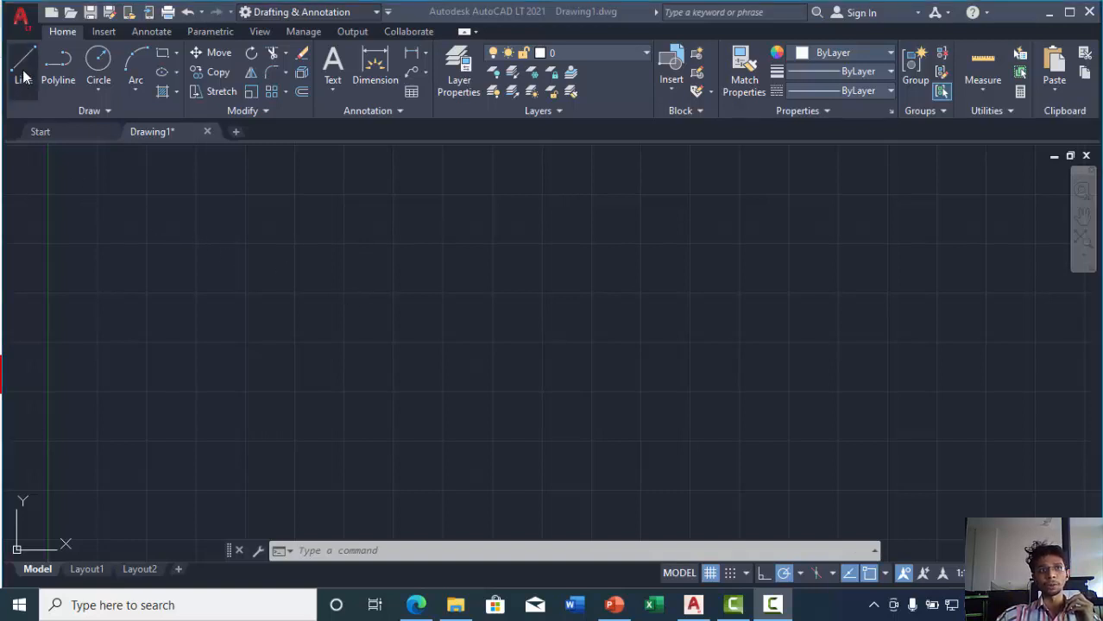
pyautogui.click(251, 236)
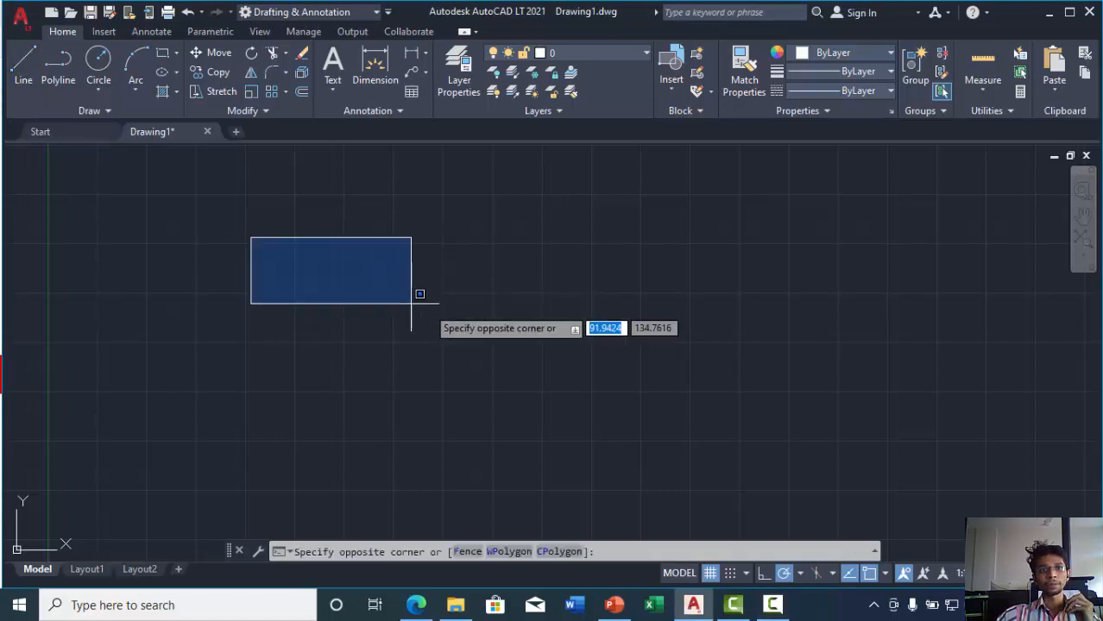
pyautogui.click(635, 362)
# Draw a freehand zigzag chain of twelve connected line segments, several of them crossing one another.
pyautogui.click(24, 67)
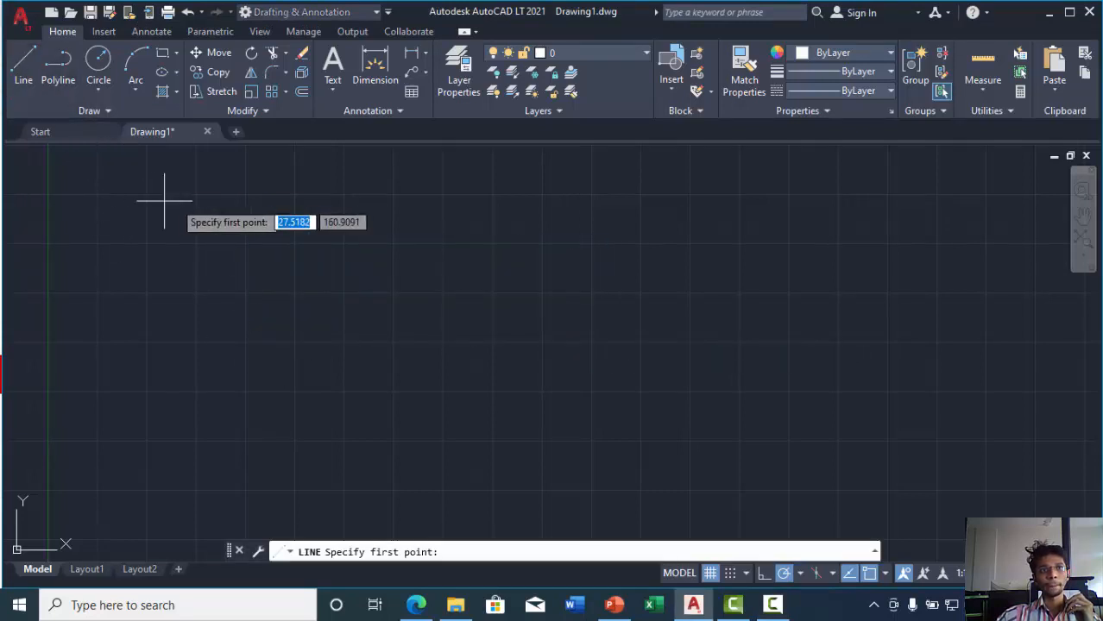
pyautogui.click(175, 191)
pyautogui.click(601, 367)
pyautogui.click(429, 420)
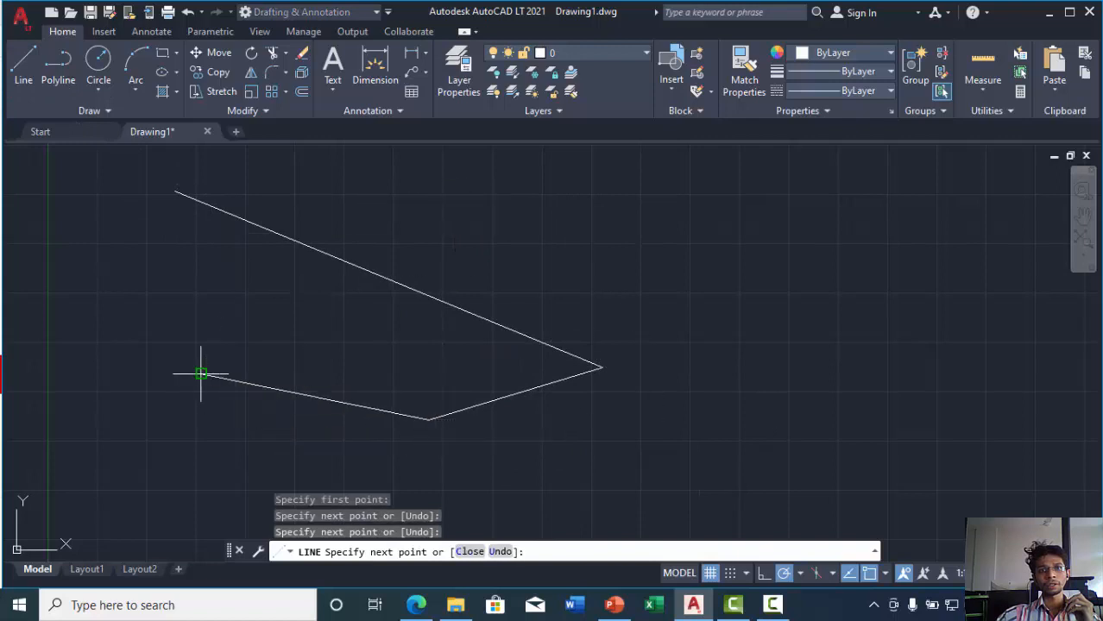
pyautogui.click(201, 373)
pyautogui.click(310, 332)
pyautogui.click(404, 352)
pyautogui.click(384, 293)
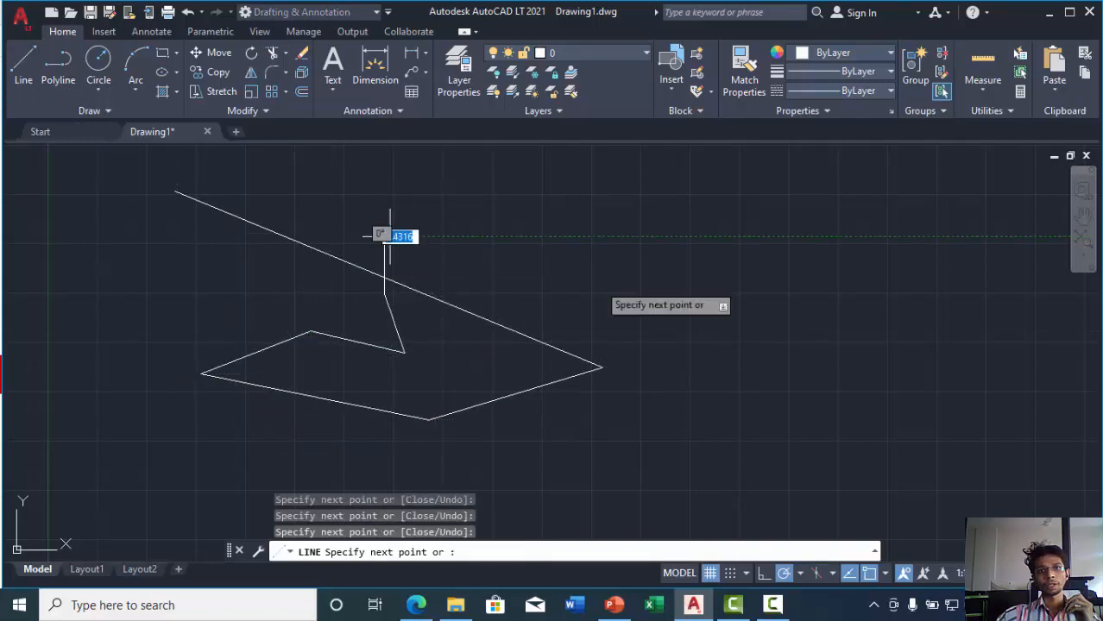
pyautogui.click(385, 237)
pyautogui.click(604, 288)
pyautogui.click(571, 317)
pyautogui.click(497, 336)
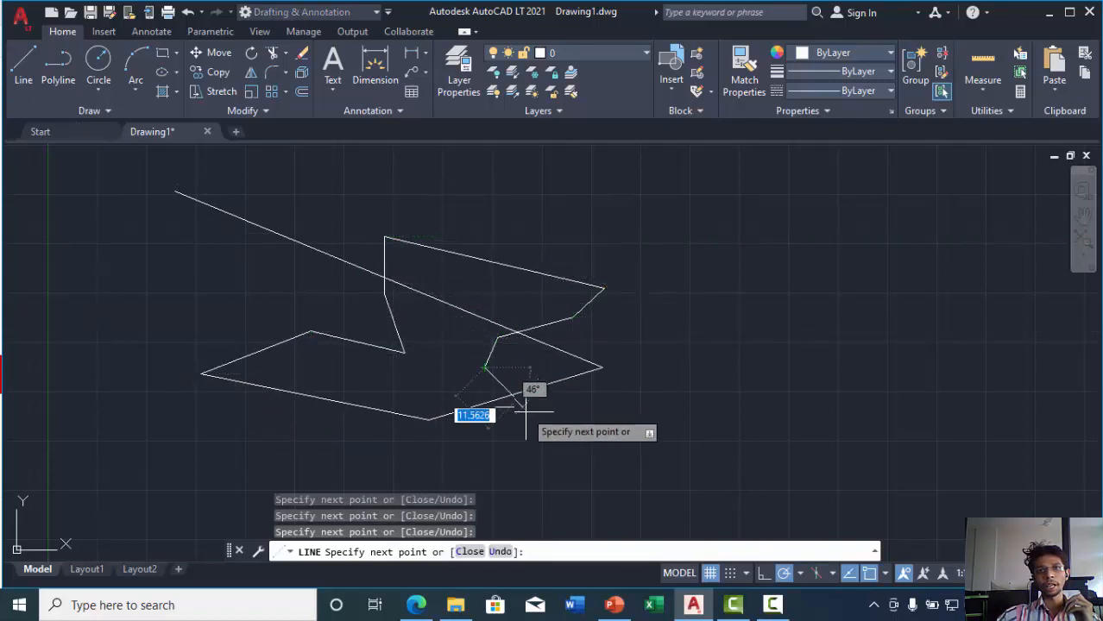
pyautogui.click(485, 366)
pyautogui.click(555, 445)
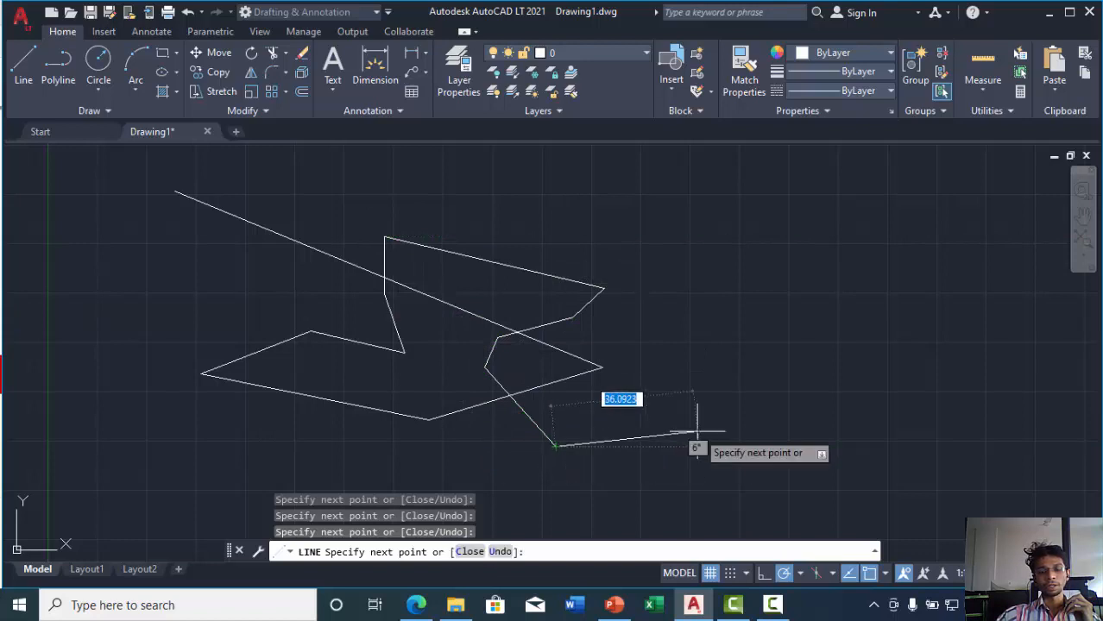
pyautogui.press('Return')
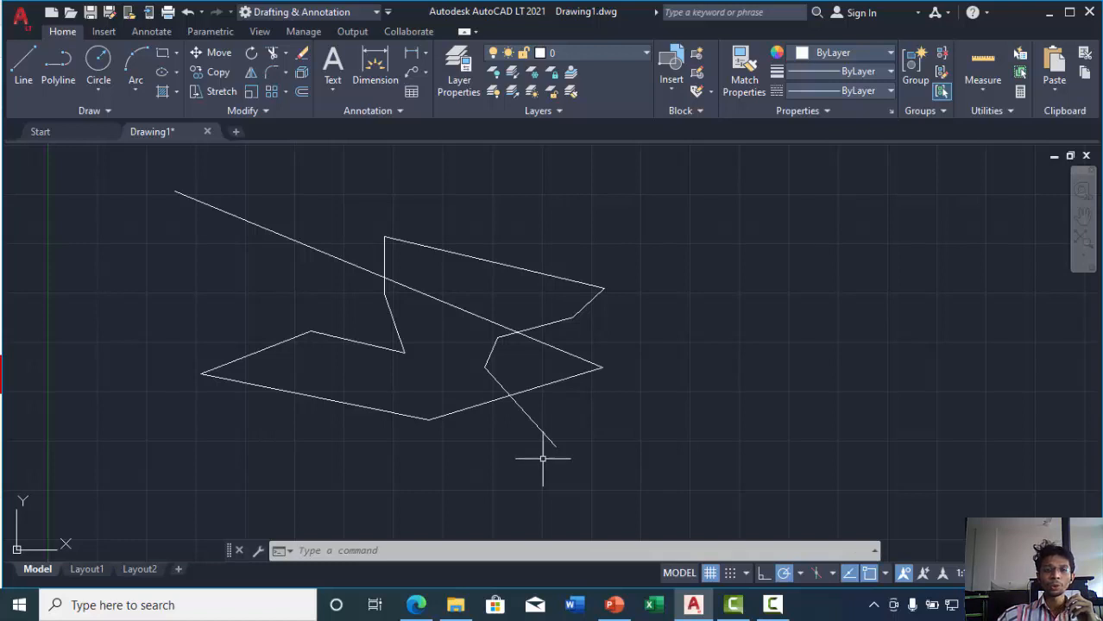
pyautogui.click(614, 496)
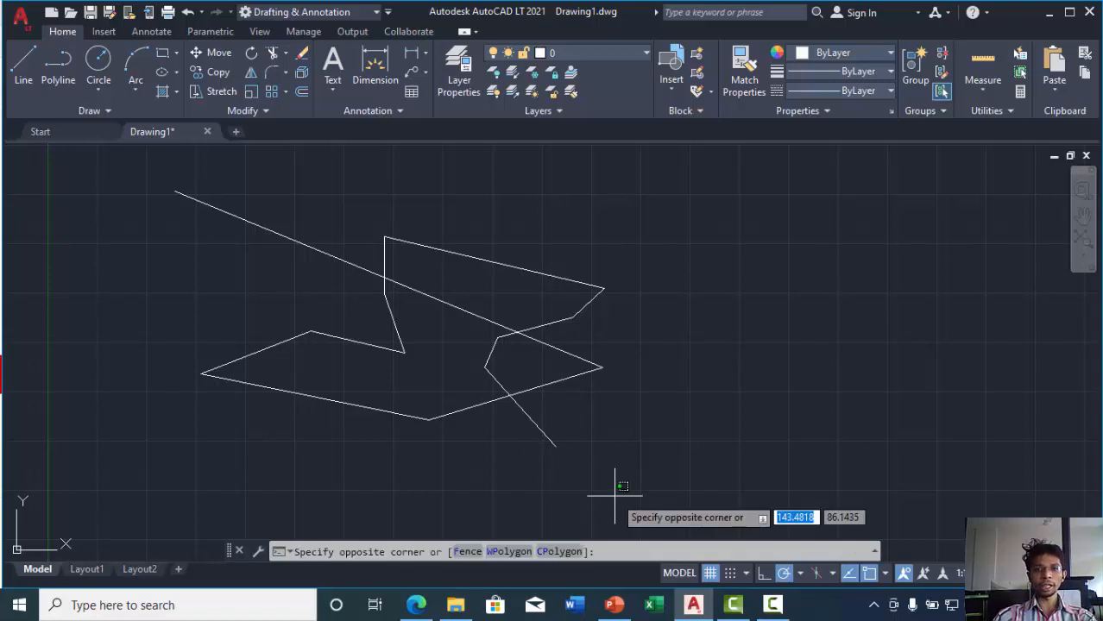
pyautogui.write('t')
pyautogui.press('Escape')
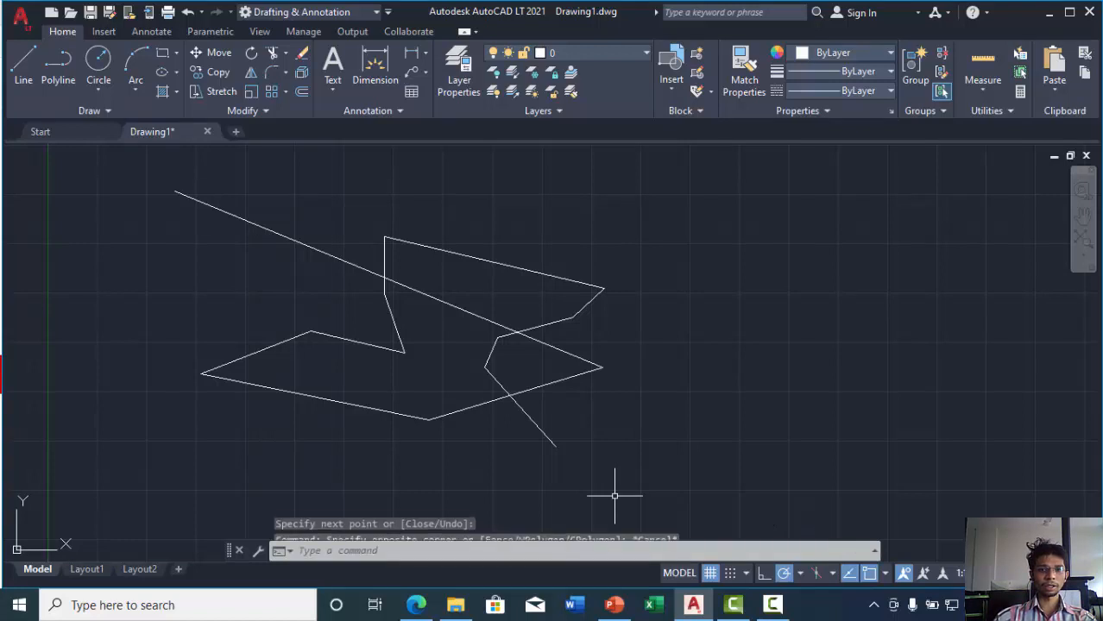
# Trim away the loose tail of the last segment where it extends past the lower edge of the zigzag.
pyautogui.write('tr')
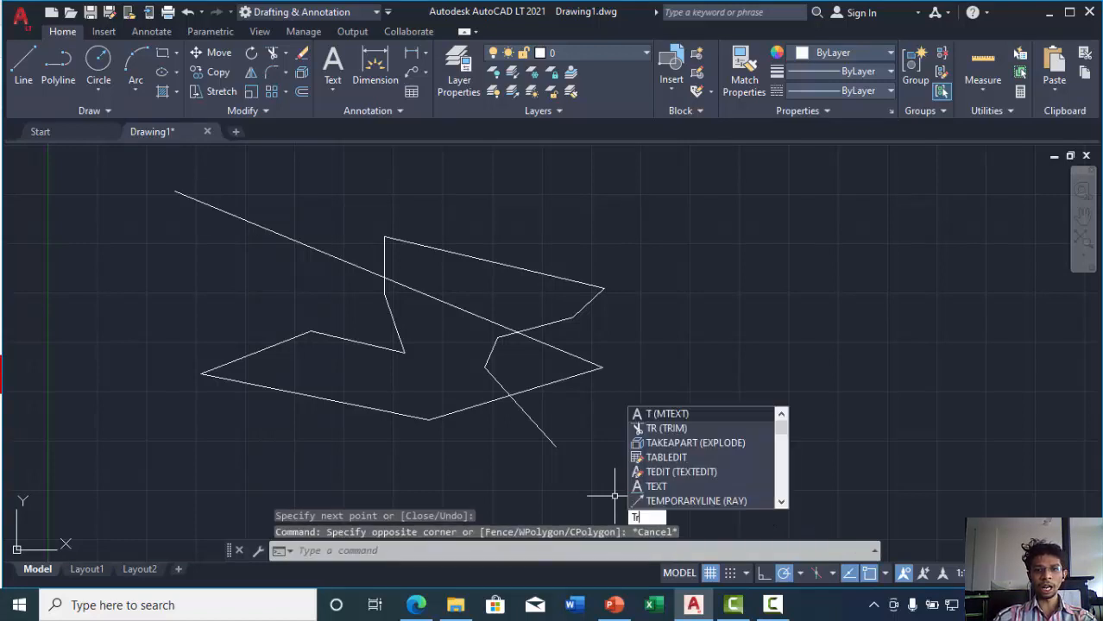
pyautogui.press('Escape')
pyautogui.press('Return')
pyautogui.press('Return')
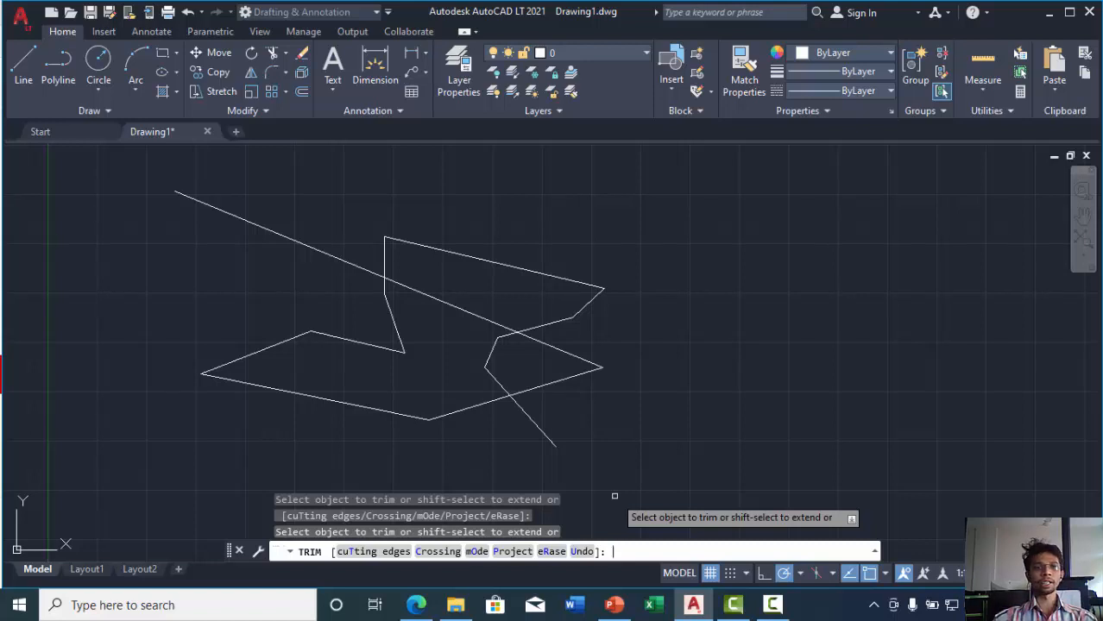
pyautogui.click(550, 437)
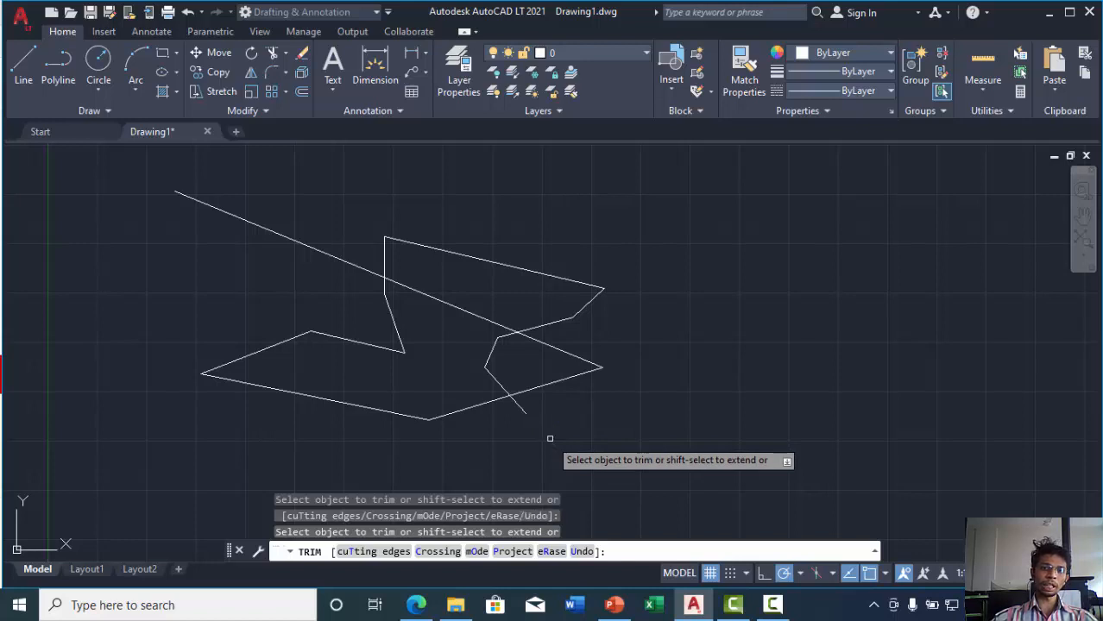
pyautogui.click(519, 405)
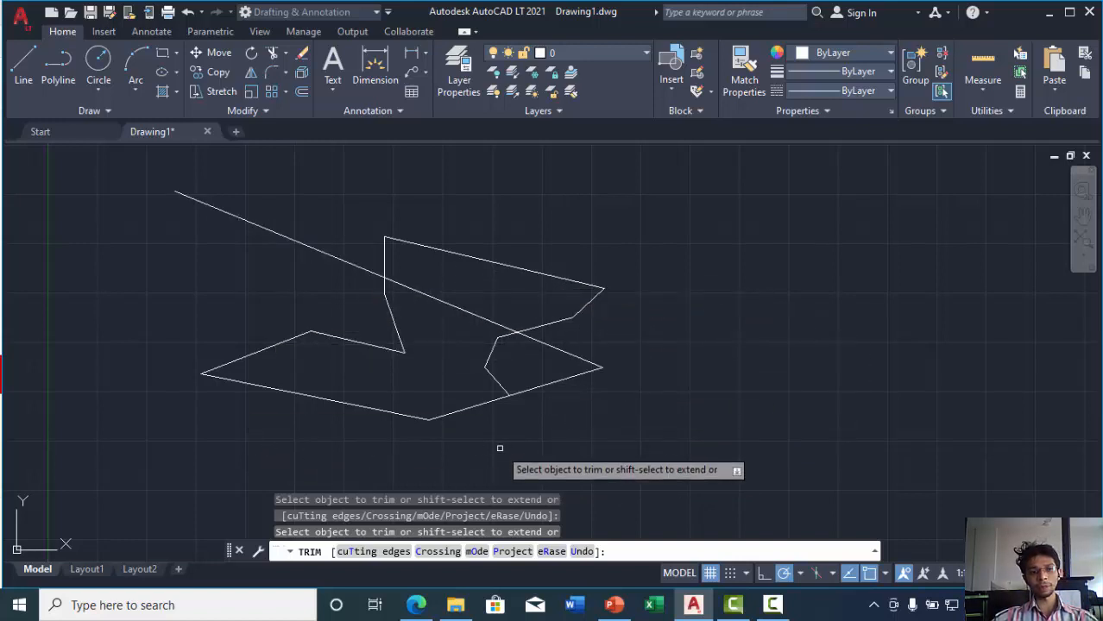
pyautogui.press('Escape')
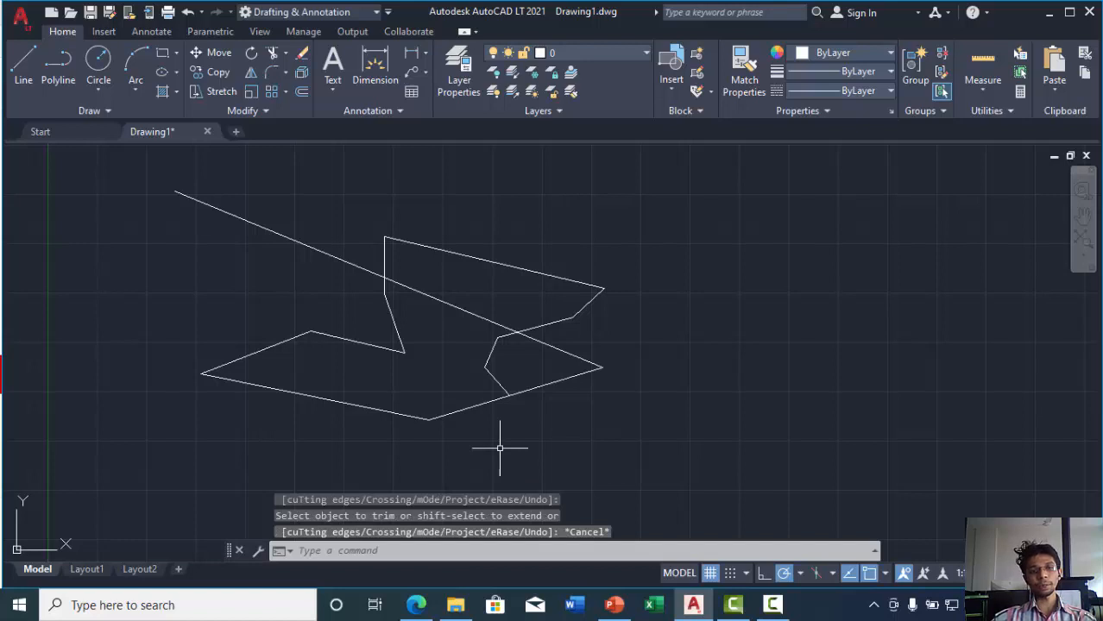
# Trim the remaining overhanging segments at the upper left, top and right of the zigzag to form a closed outline.
pyautogui.write('tr')
pyautogui.press('Return')
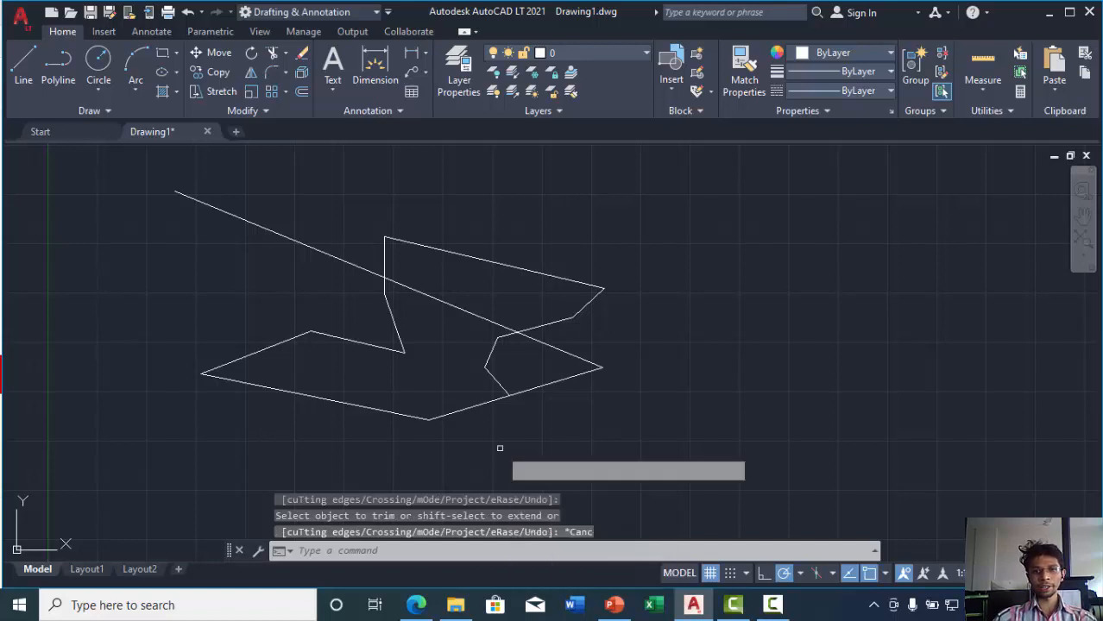
pyautogui.press('Return')
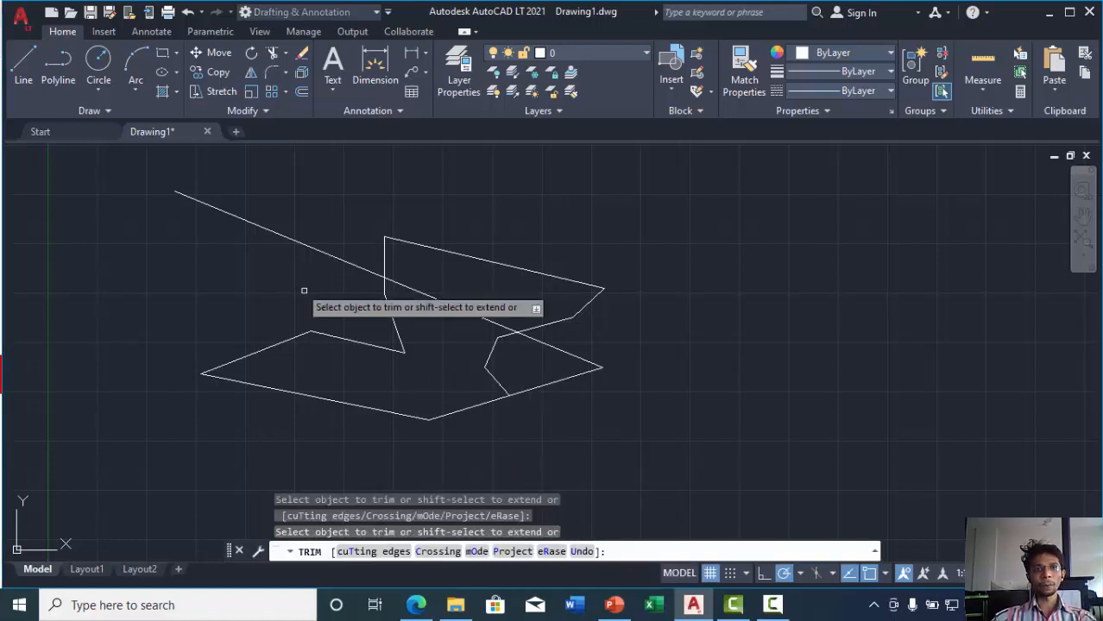
pyautogui.click(249, 222)
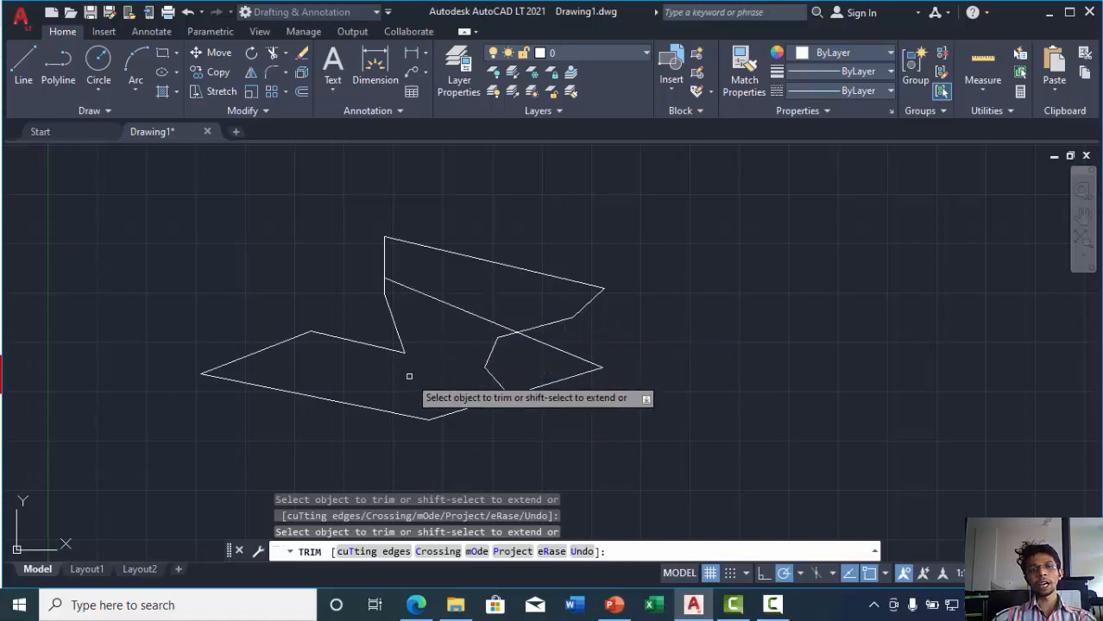
pyautogui.click(533, 271)
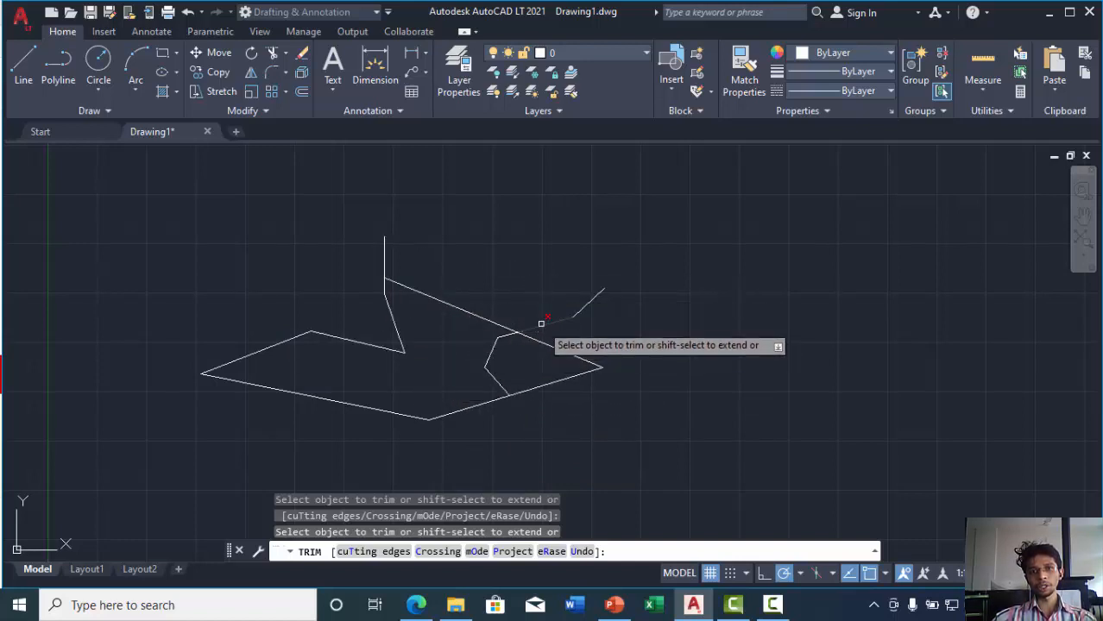
pyautogui.click(541, 323)
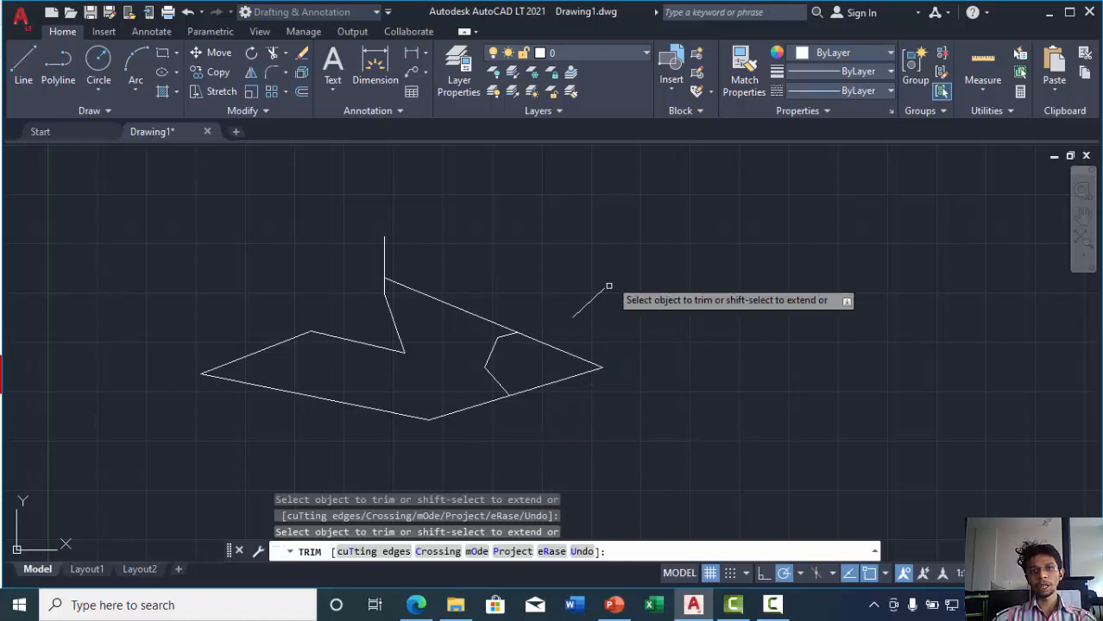
pyautogui.click(384, 257)
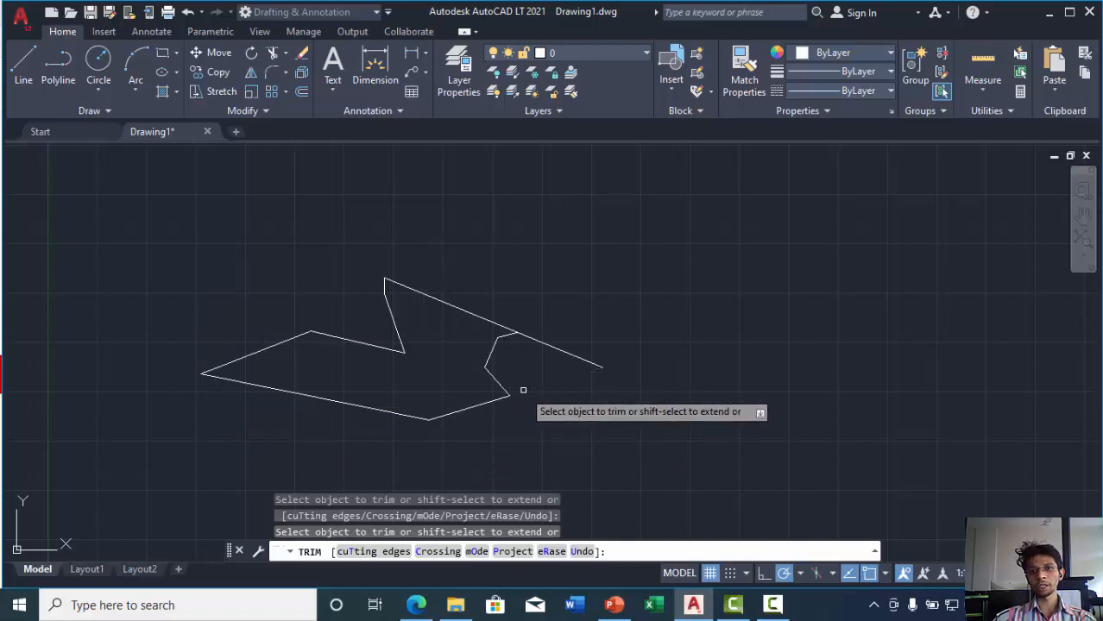
pyautogui.click(542, 342)
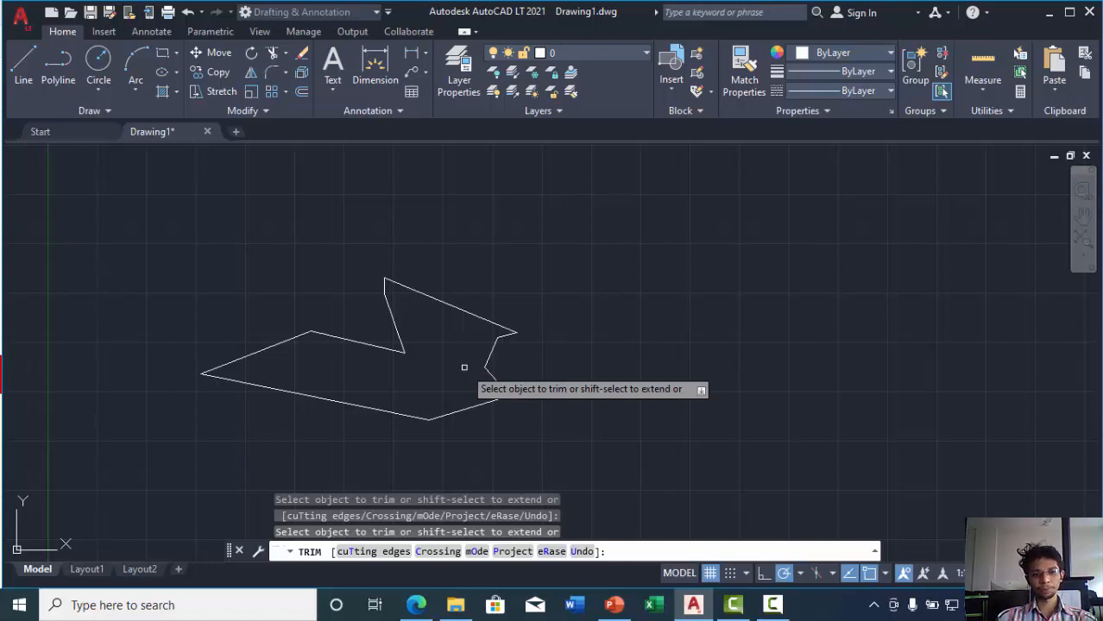
pyautogui.press('Escape')
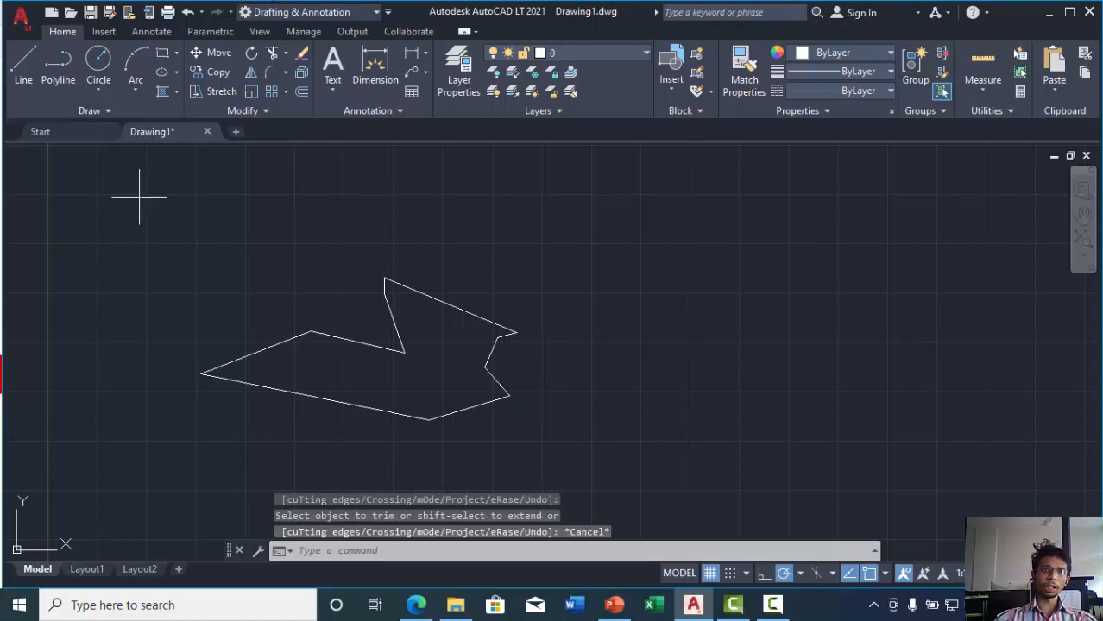
# Delete the whole trimmed outline and draw a single vertical line in the empty drawing area.
pyautogui.moveTo(140, 199)
pyautogui.mouseDown()
pyautogui.moveTo(158, 391)
pyautogui.moveTo(438, 451)
pyautogui.moveTo(664, 337)
pyautogui.moveTo(643, 272)
pyautogui.mouseUp()
pyautogui.press('Delete')
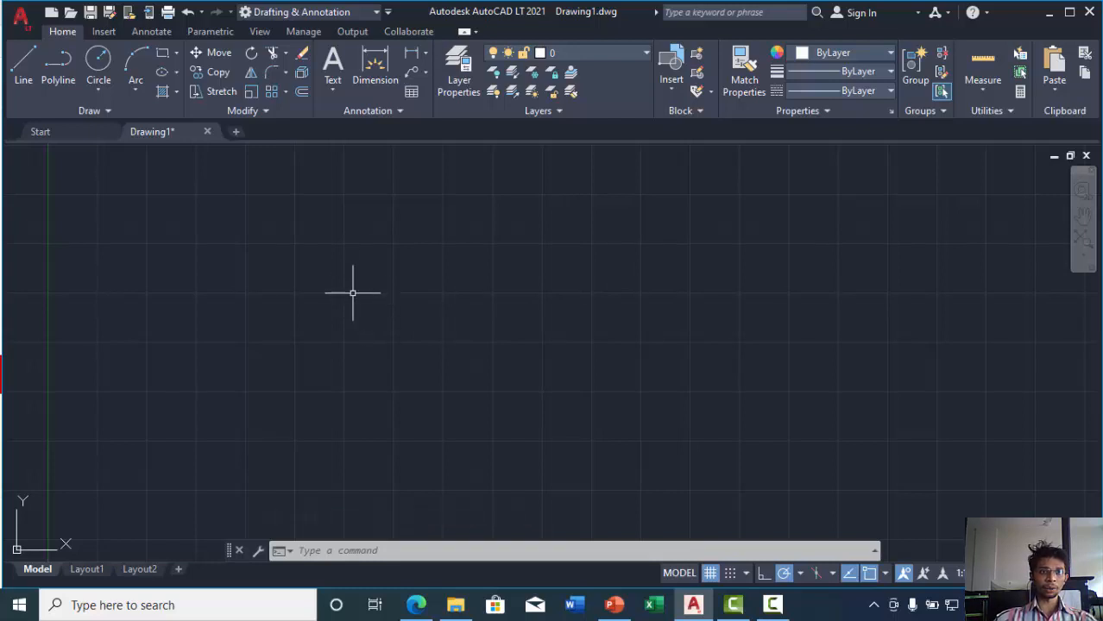
pyautogui.click(23, 62)
pyautogui.click(296, 197)
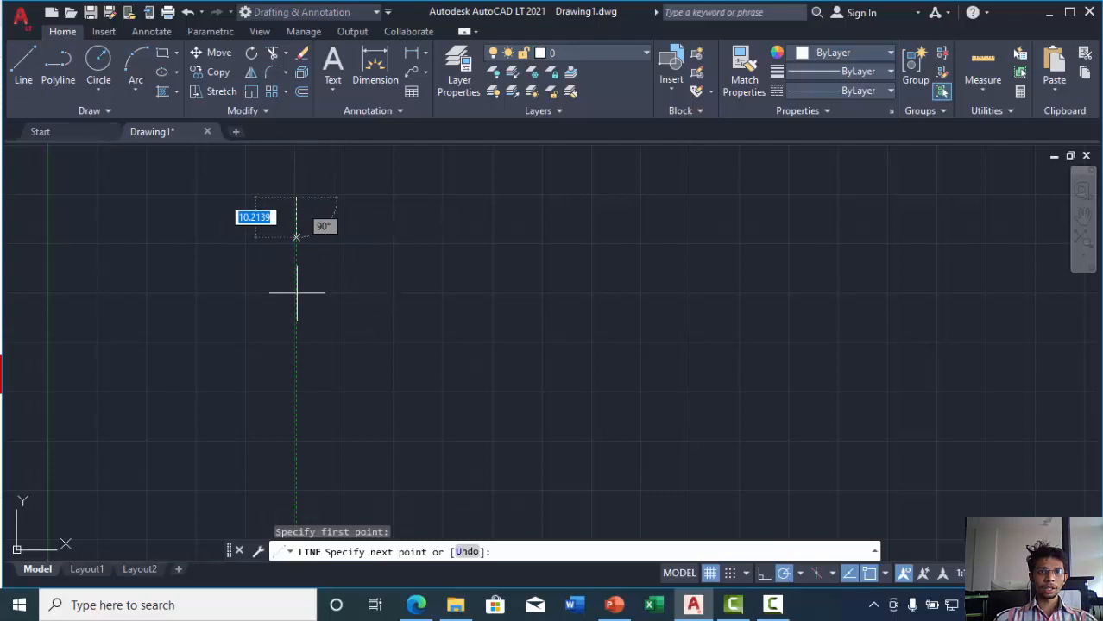
pyautogui.click(296, 423)
pyautogui.press('Return')
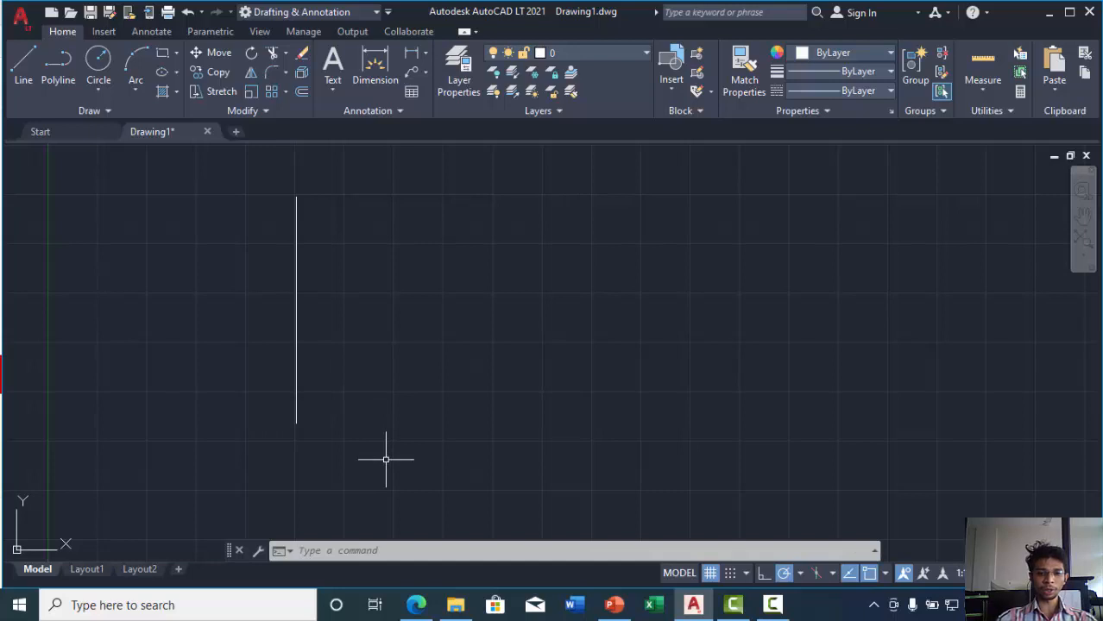
# Try to offset the vertical line by a distance of 20.
pyautogui.write('o')
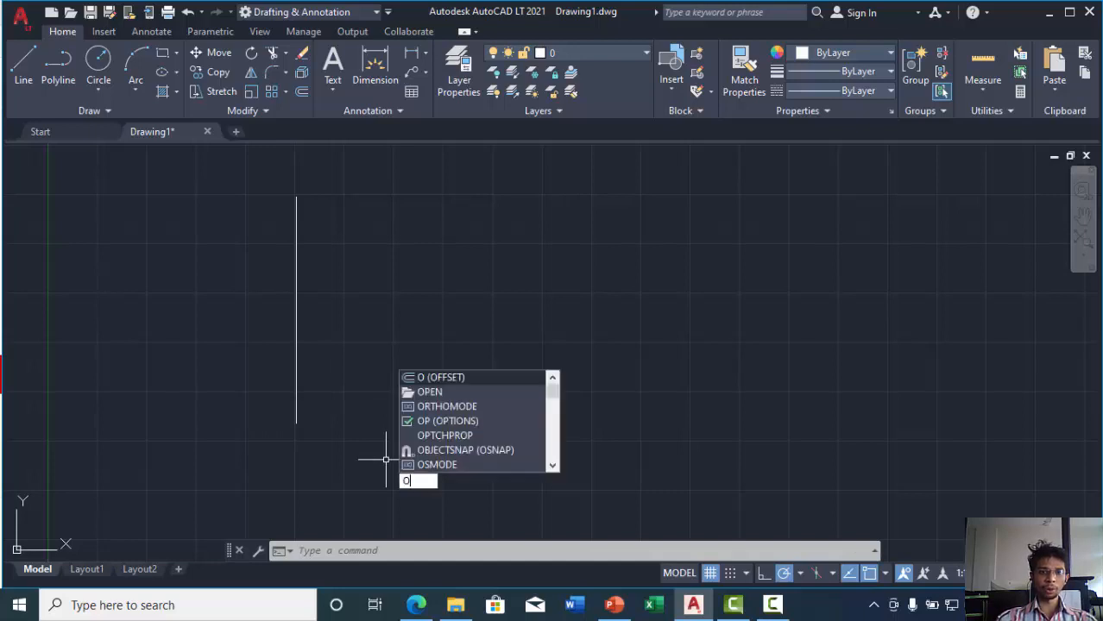
pyautogui.press('Return')
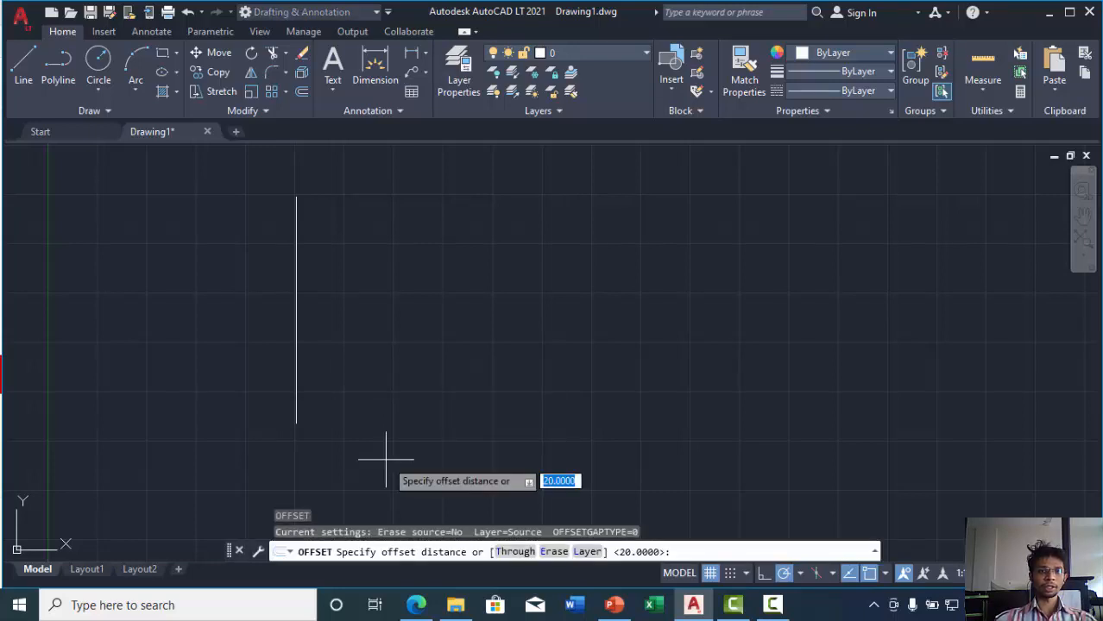
pyautogui.write('20')
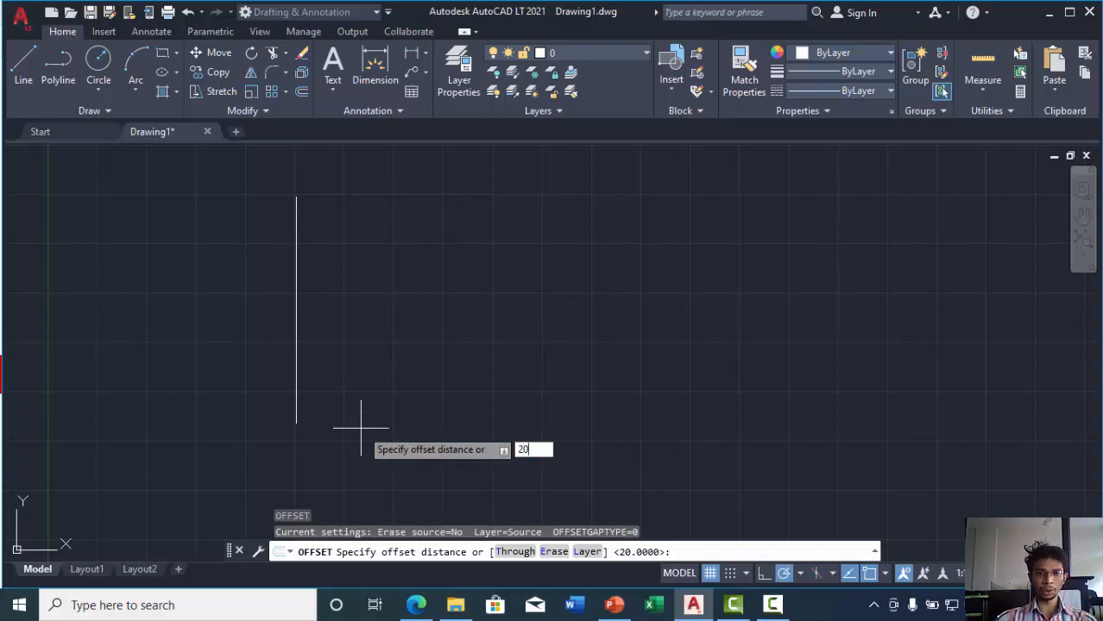
pyautogui.press('Return')
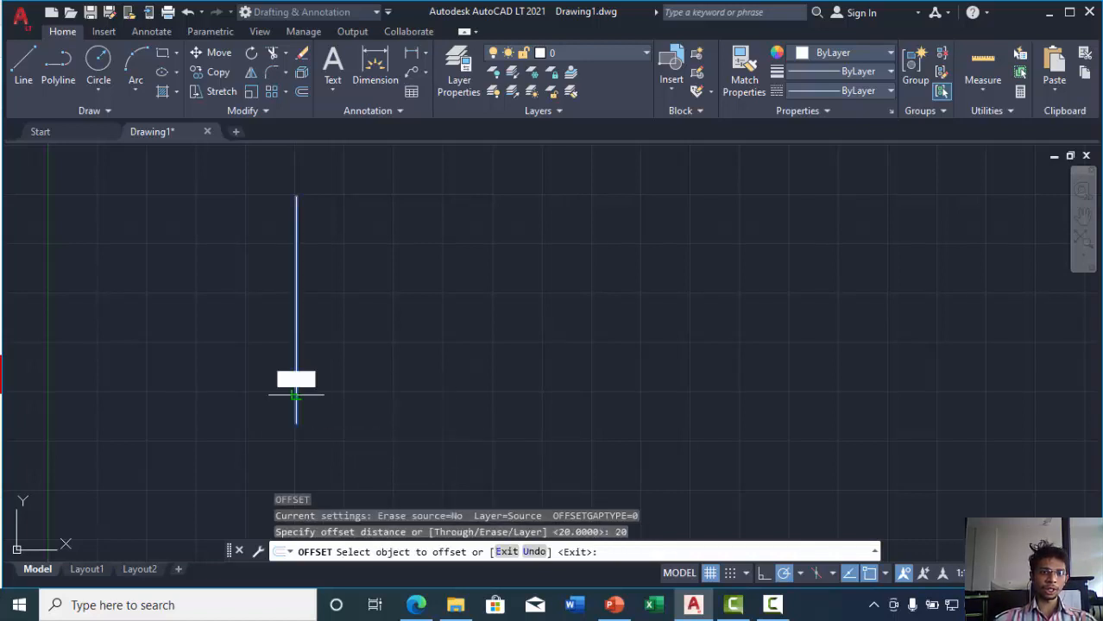
pyautogui.click(295, 383)
pyautogui.press('Return')
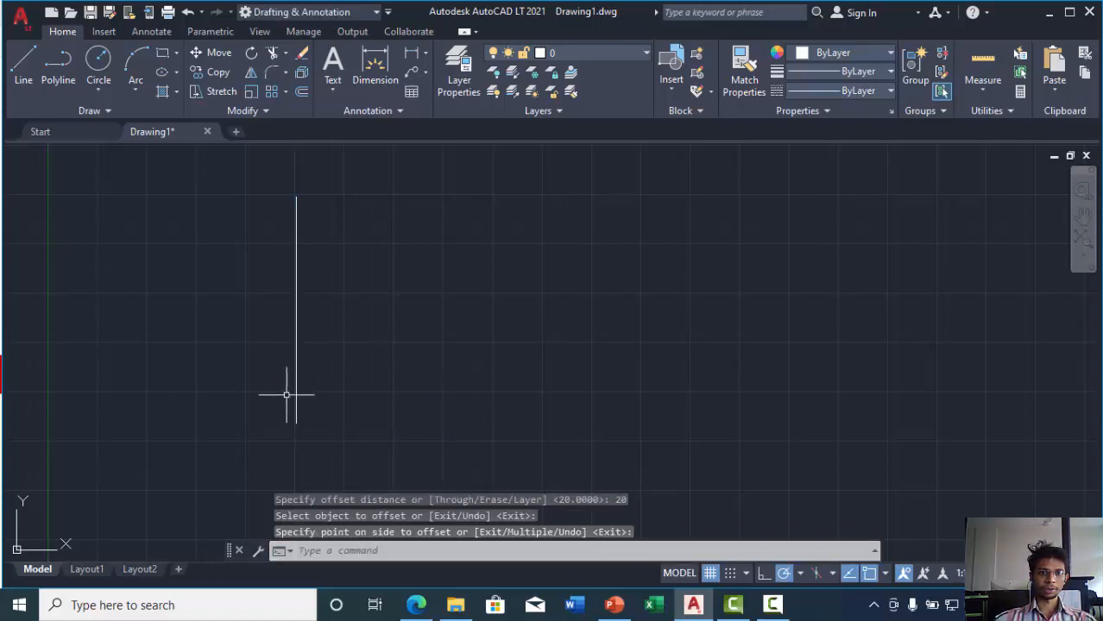
# Offset the vertical line by 20 to its right side, creating a parallel copy.
pyautogui.write('o')
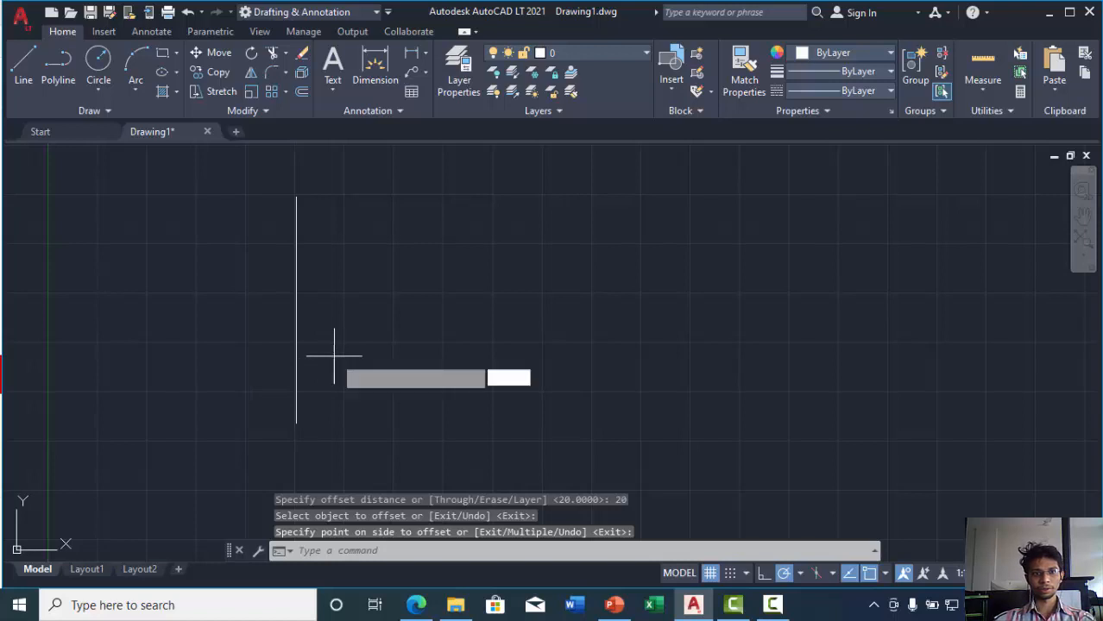
pyautogui.press('Return')
pyautogui.press('Return')
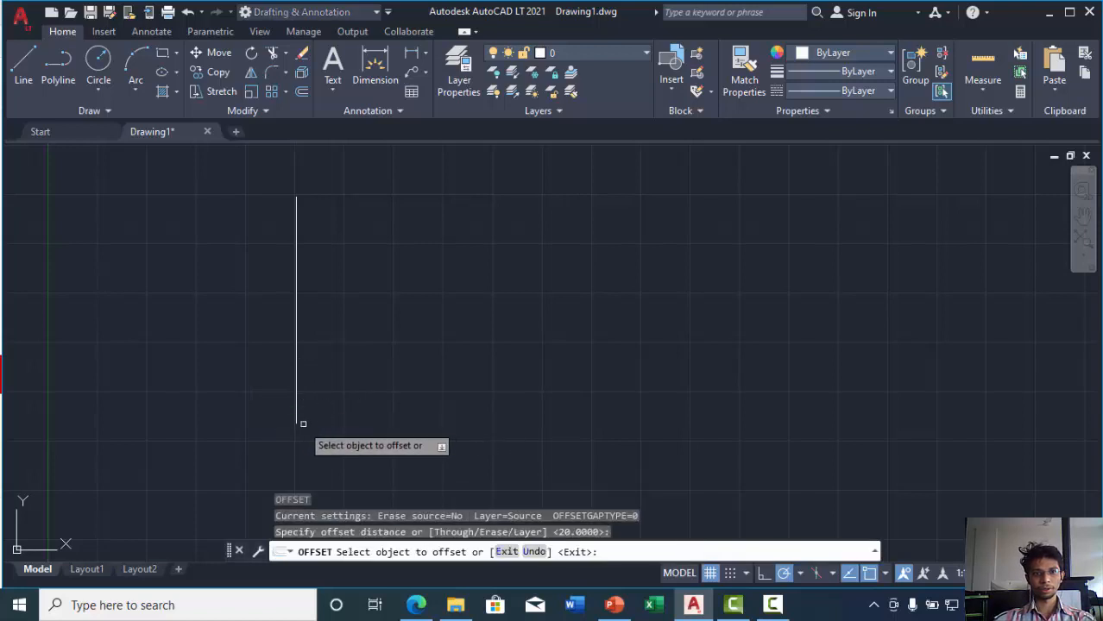
pyautogui.click(296, 416)
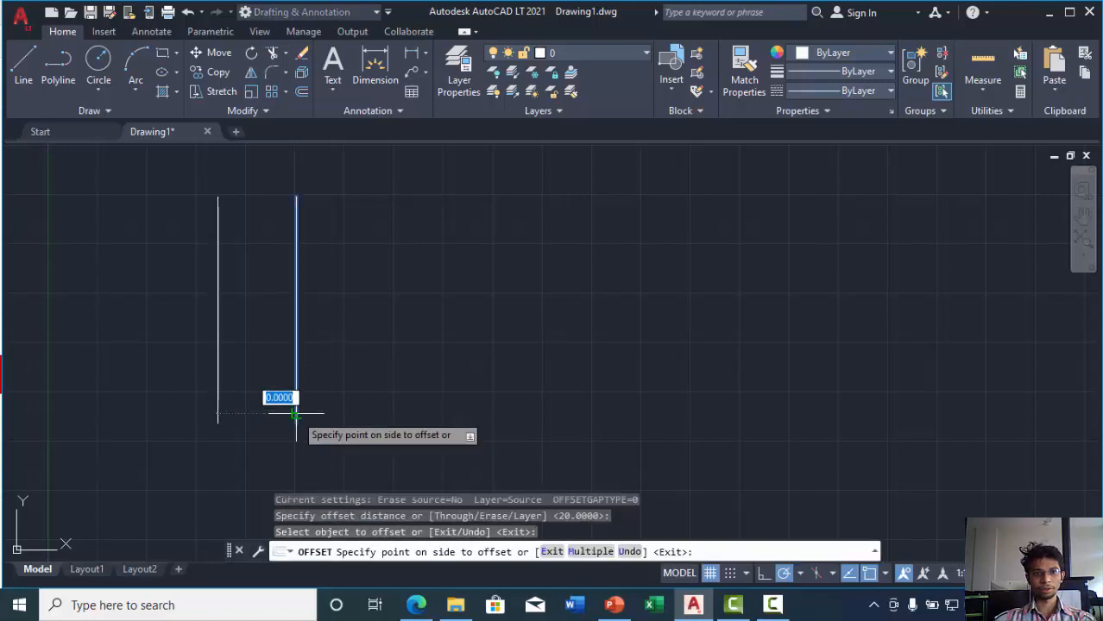
pyautogui.click(379, 403)
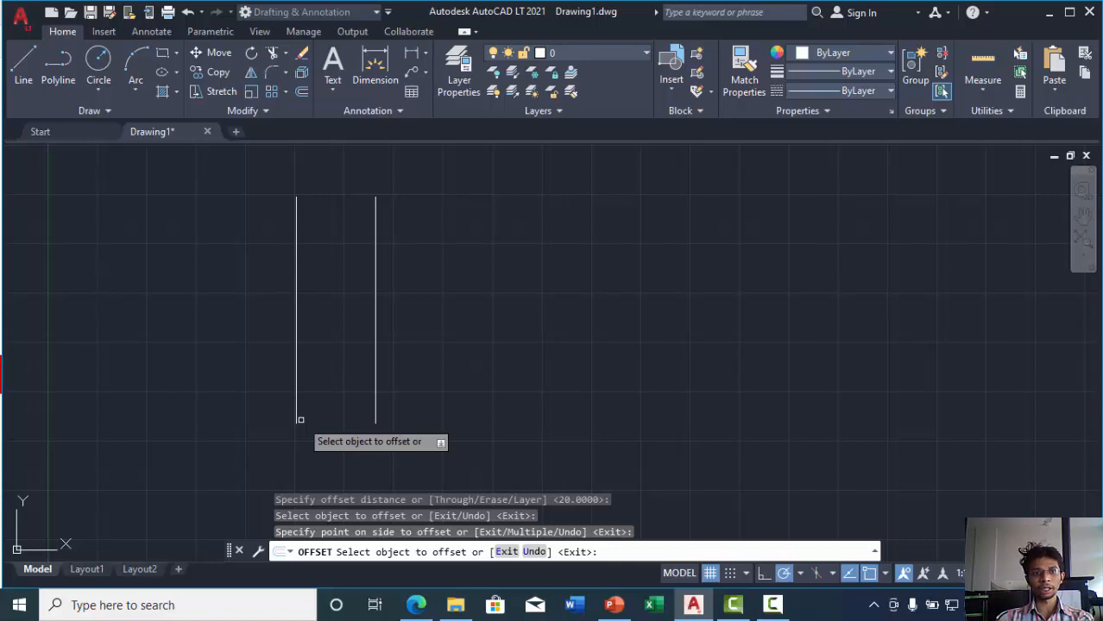
# Set the offset distance to 30, measured from the right vertical line's lower endpoint, and try to offset that line to its right.
pyautogui.press('Escape')
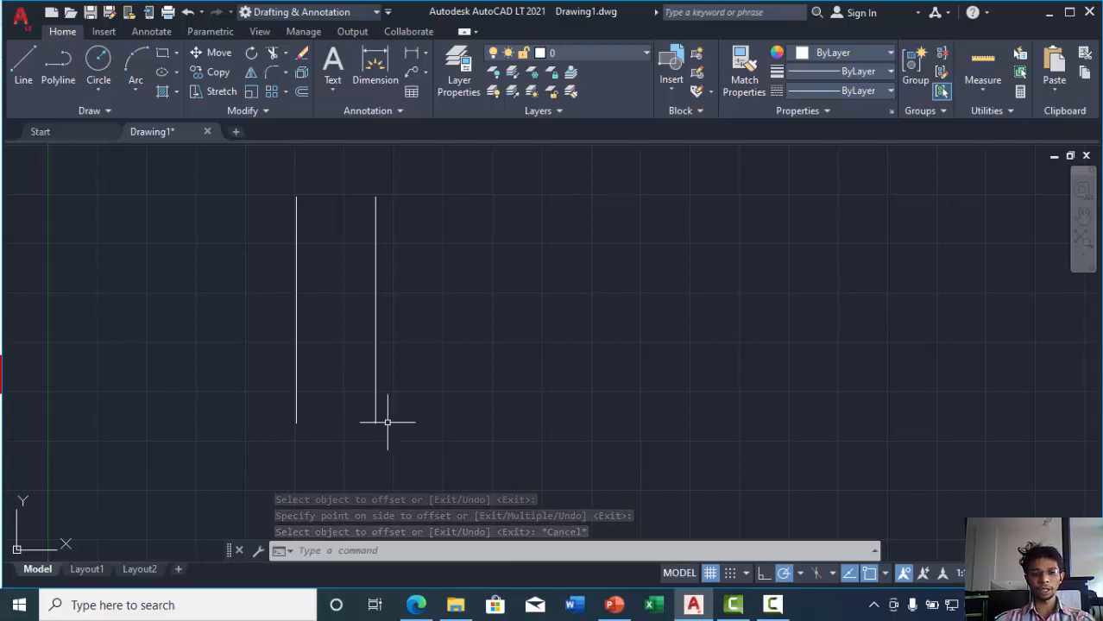
pyautogui.write('o')
pyautogui.press('Return')
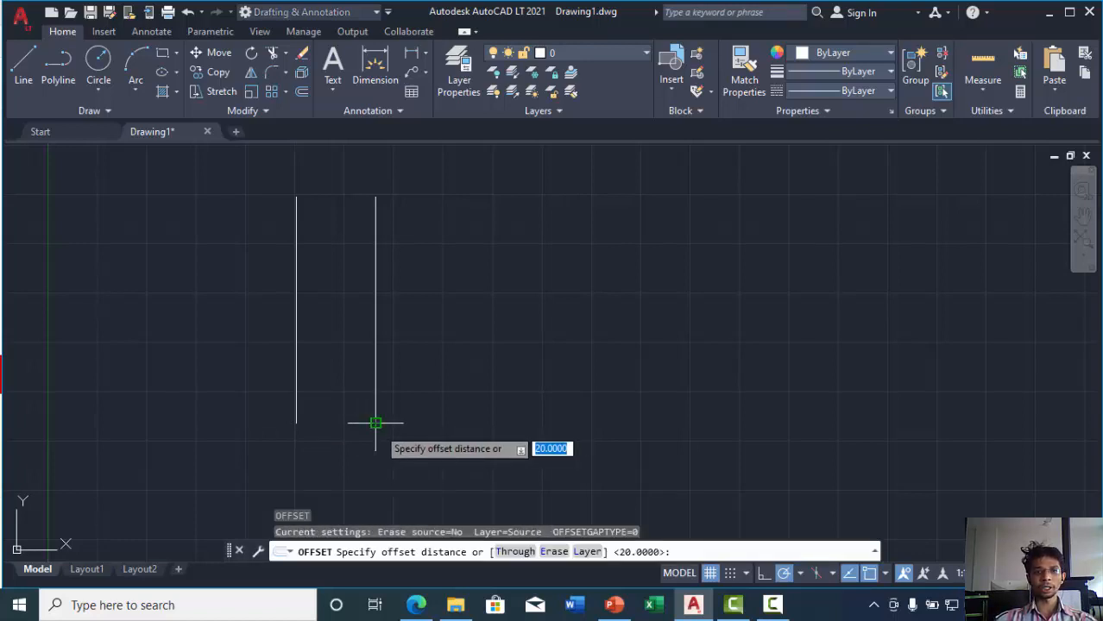
pyautogui.click(375, 423)
pyautogui.write('30')
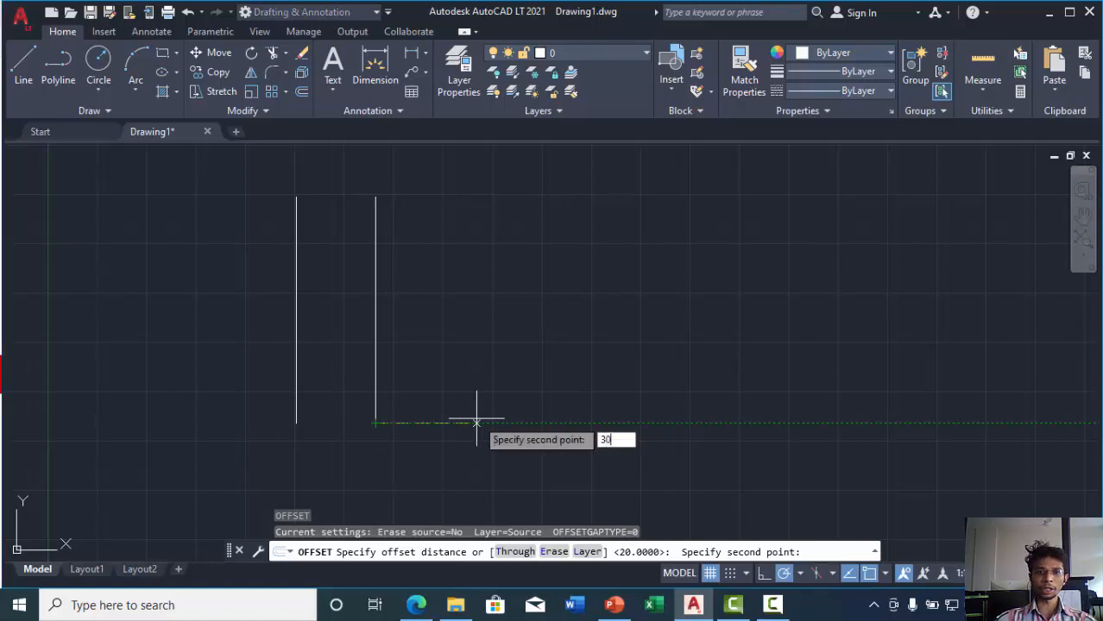
pyautogui.press('Return')
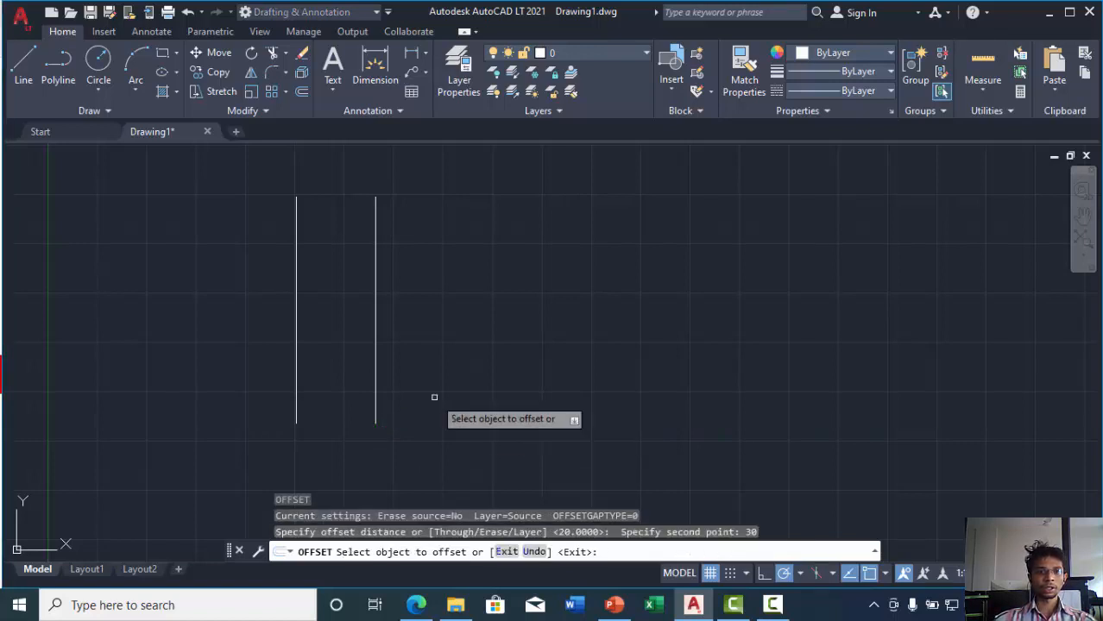
pyautogui.click(375, 373)
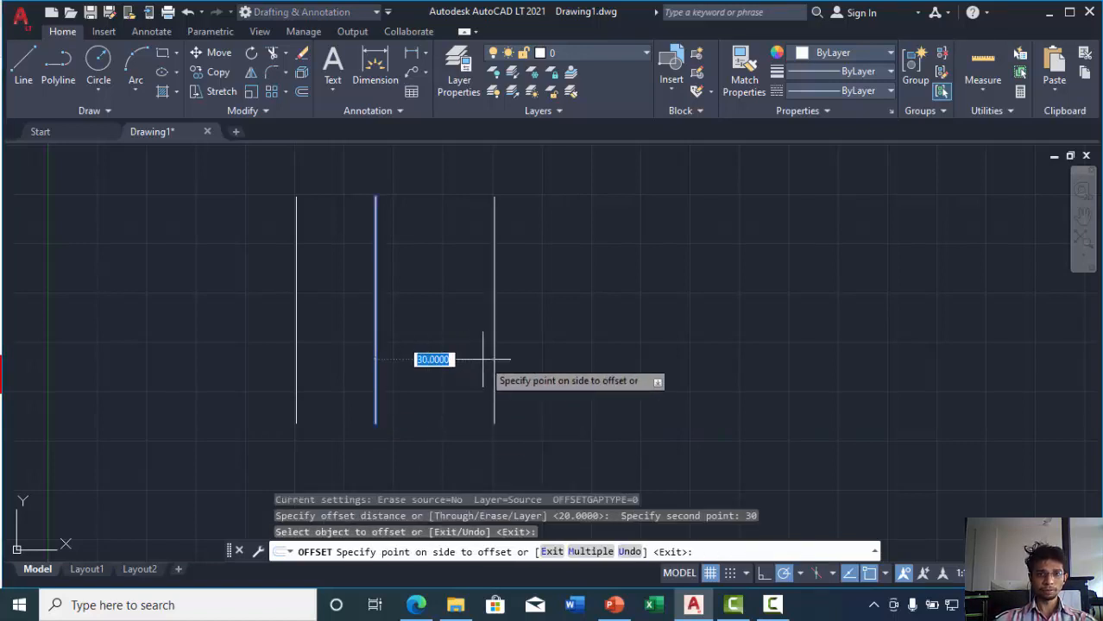
pyautogui.press('Return')
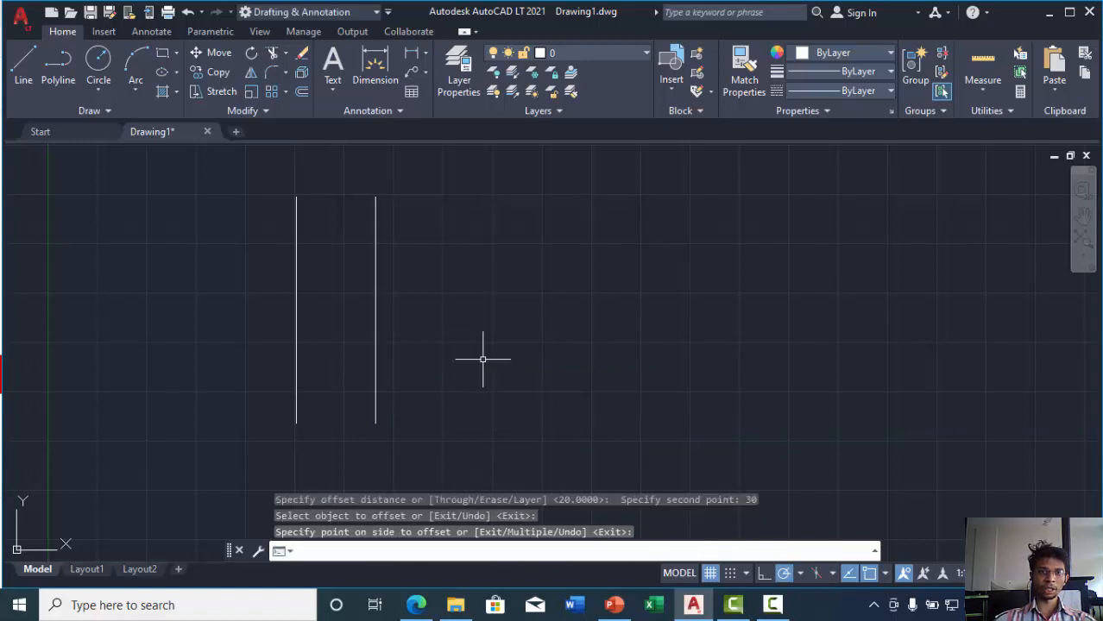
pyautogui.click(375, 382)
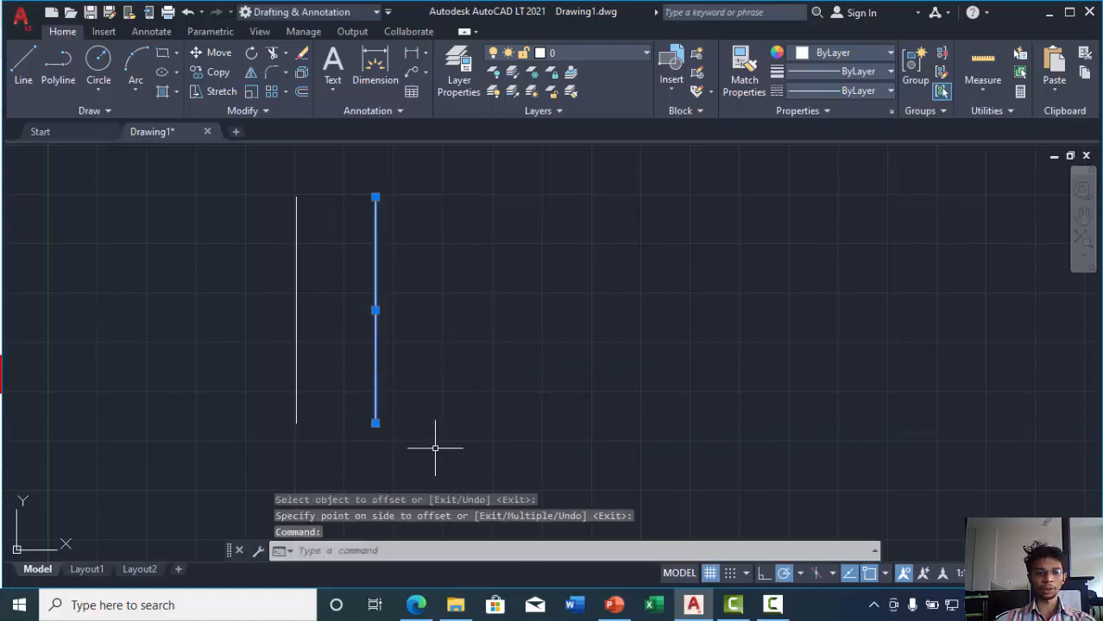
pyautogui.press('Escape')
# Offset the right vertical line by 30 to its right side.
pyautogui.write('o')
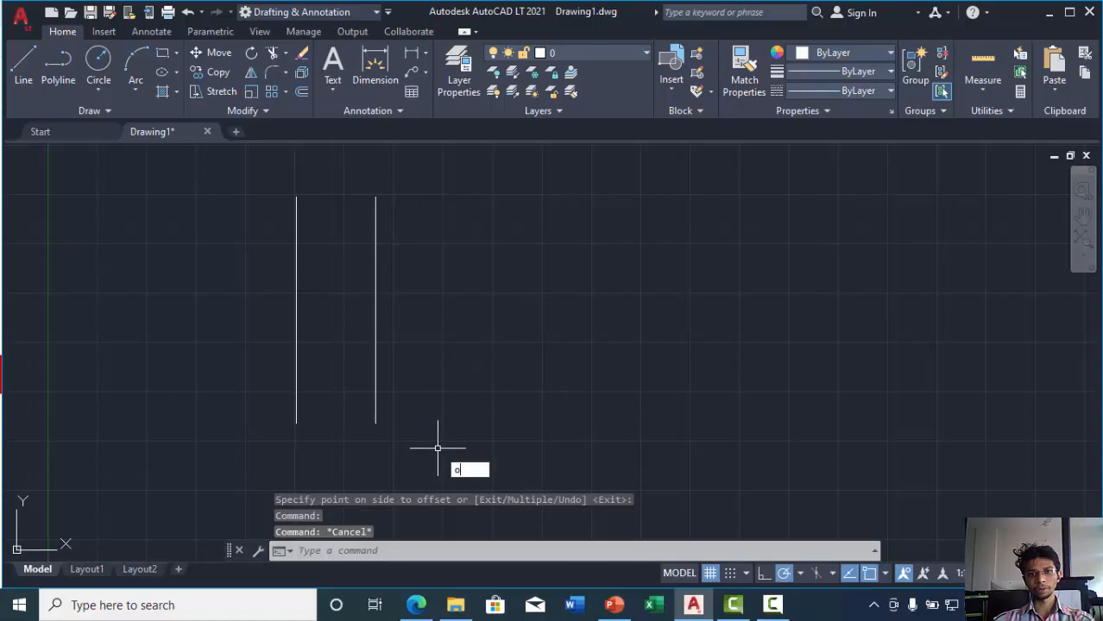
pyautogui.press('Return')
pyautogui.press('Return')
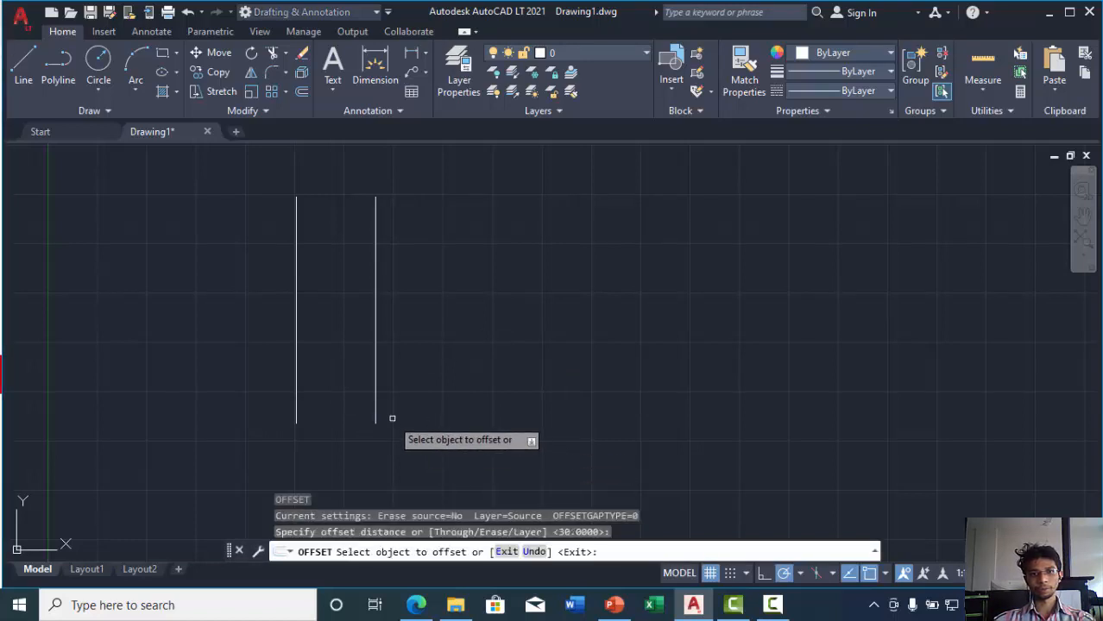
pyautogui.click(375, 401)
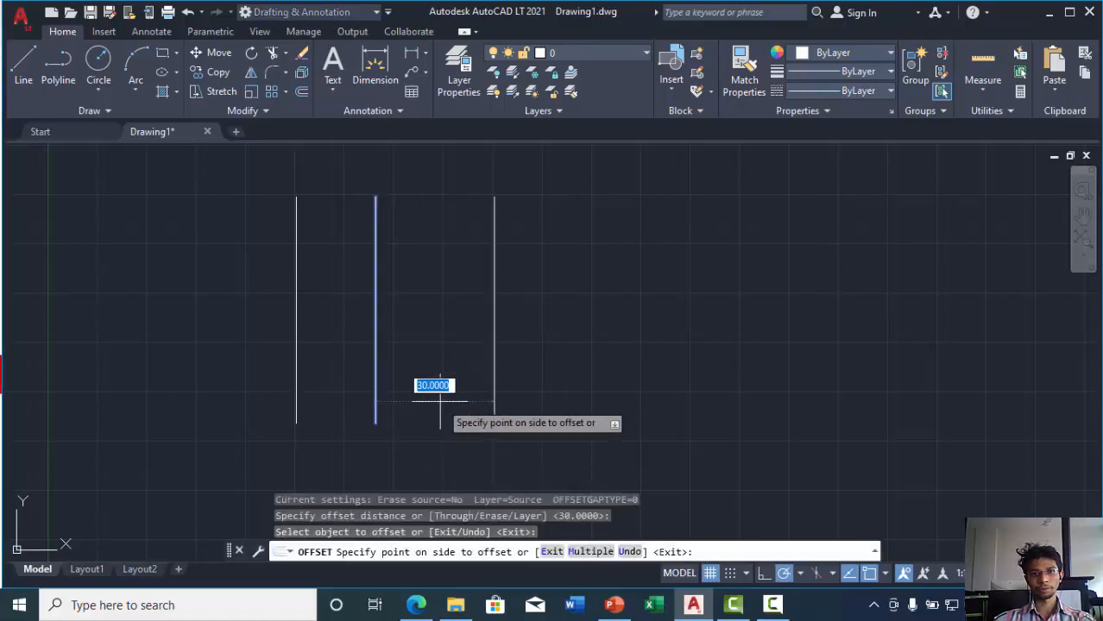
pyautogui.click(440, 401)
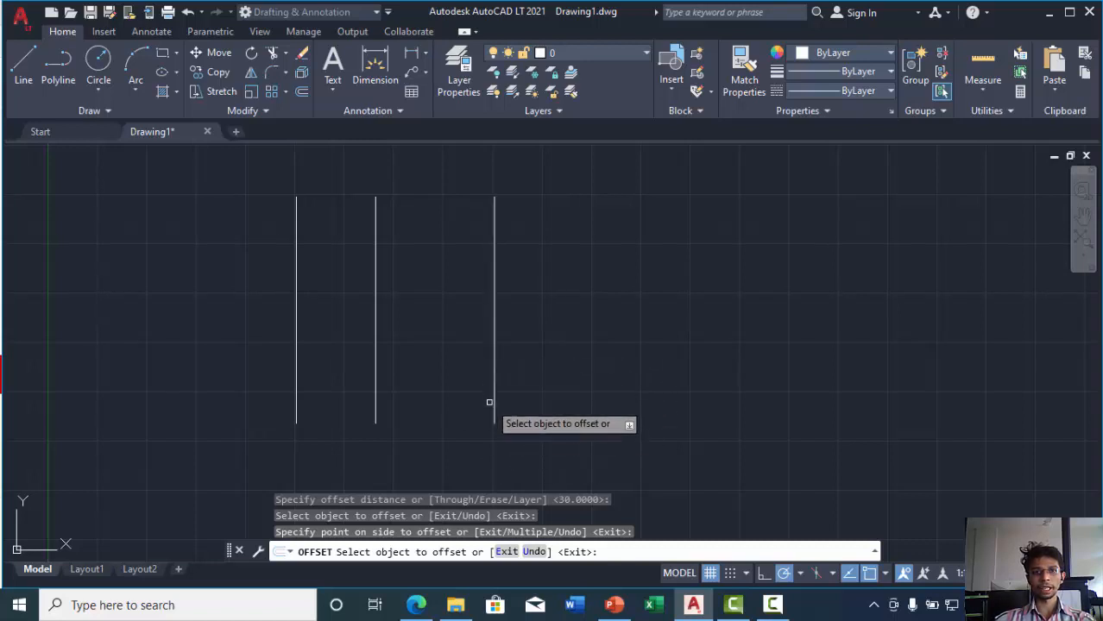
pyautogui.press('Escape')
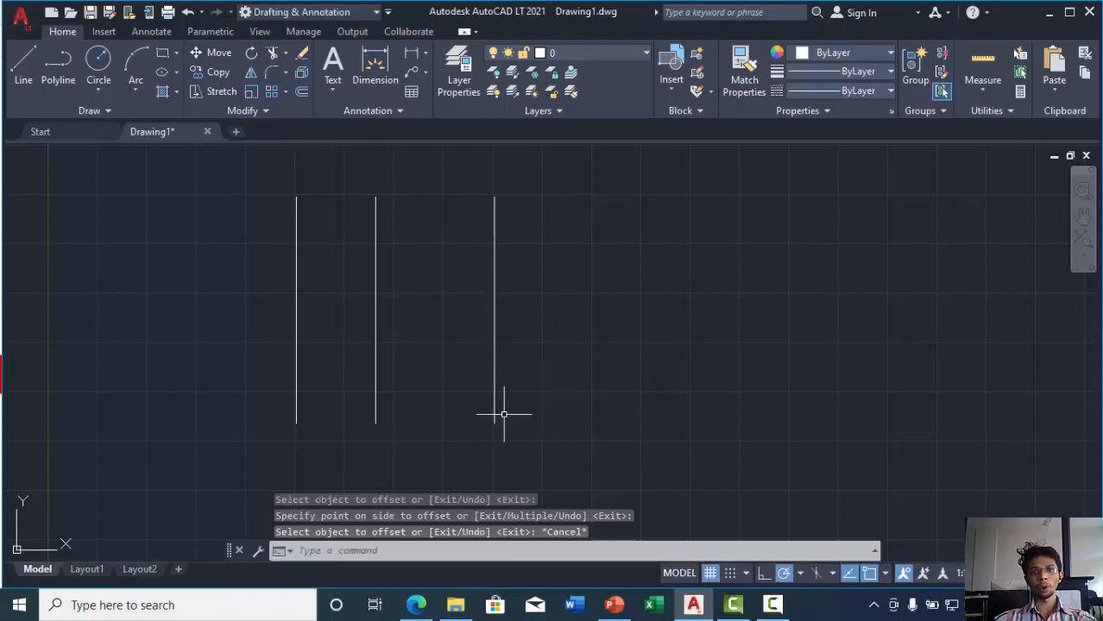
# Delete all three vertical lines and draw an open four-segment zigzag, starting with a vertical segment and ending with a rising one about 49 long.
pyautogui.moveTo(538, 428)
pyautogui.mouseDown()
pyautogui.moveTo(271, 266)
pyautogui.moveTo(342, 178)
pyautogui.moveTo(488, 153)
pyautogui.moveTo(505, 165)
pyautogui.mouseUp()
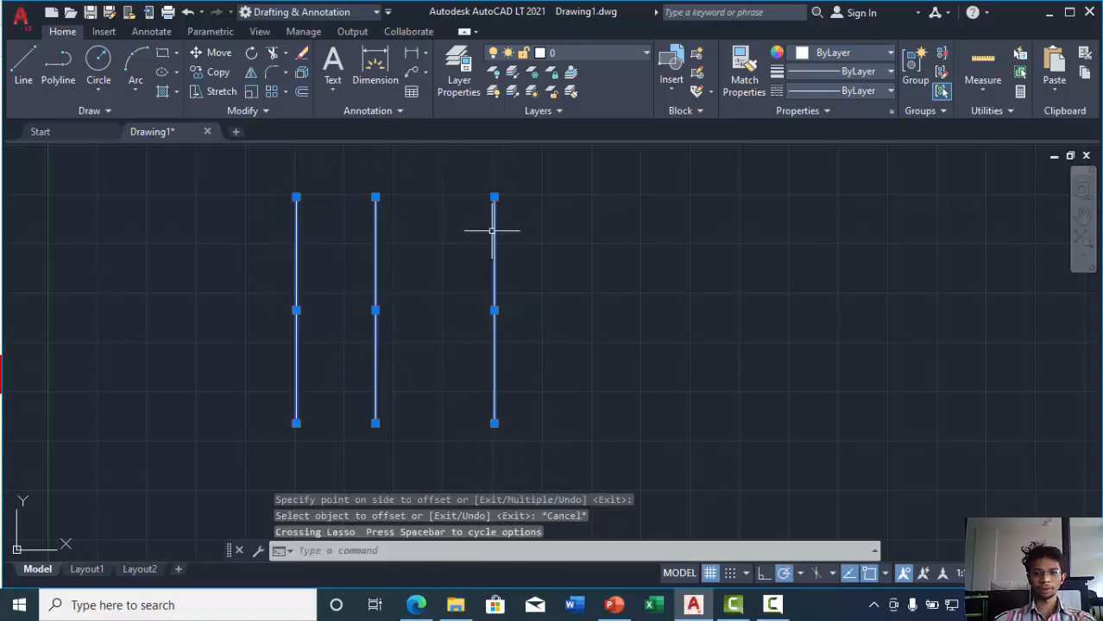
pyautogui.press('Delete')
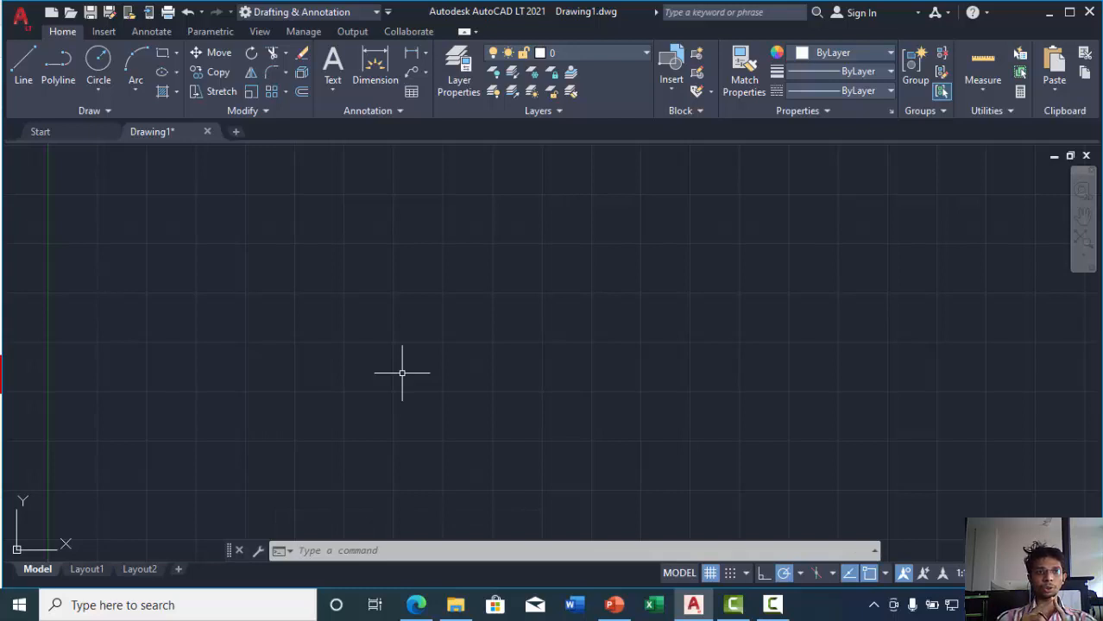
pyautogui.click(24, 62)
pyautogui.click(273, 229)
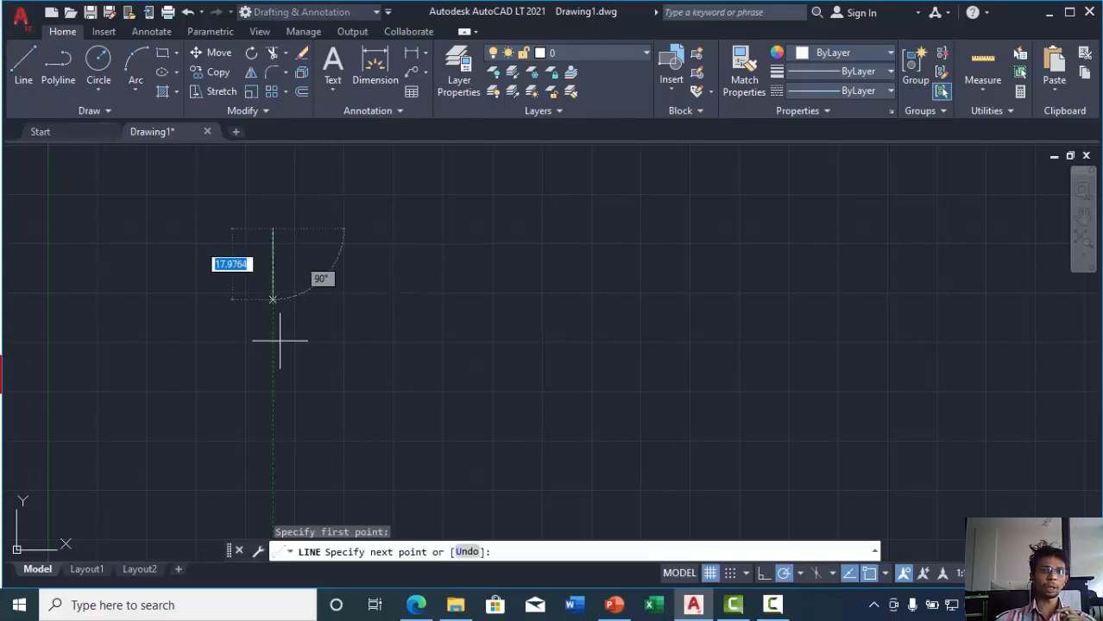
pyautogui.click(272, 404)
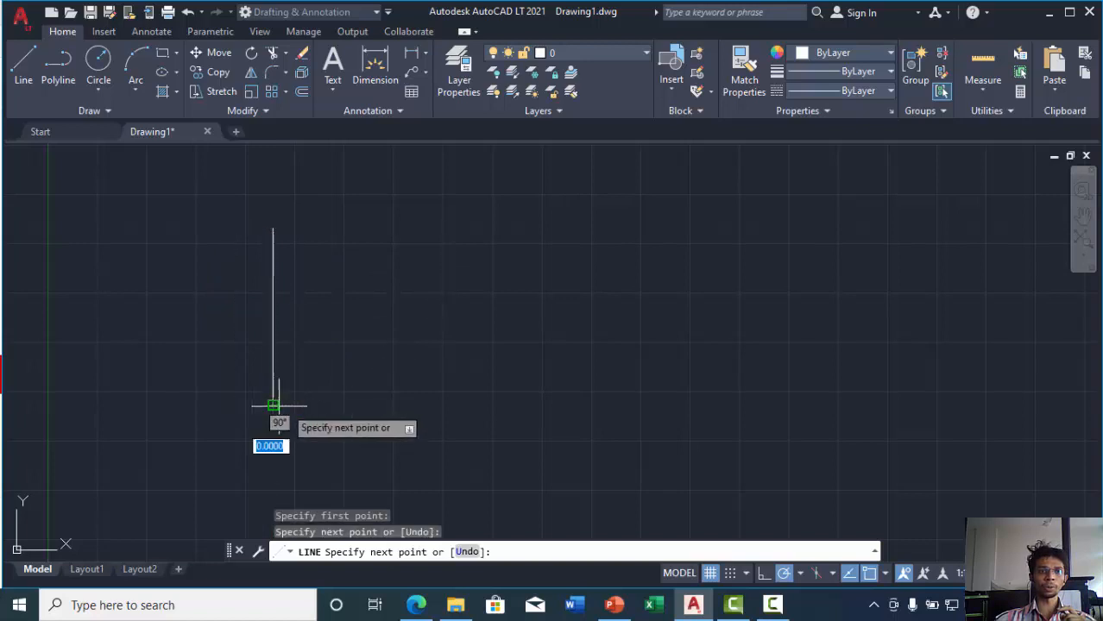
pyautogui.click(510, 271)
pyautogui.click(619, 411)
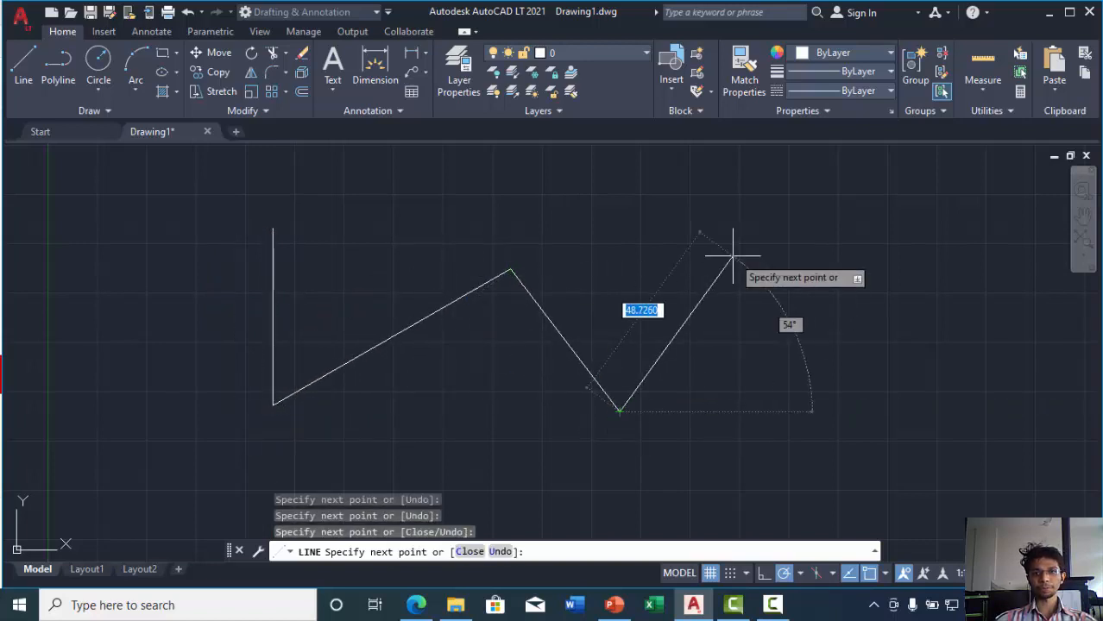
pyautogui.click(732, 256)
pyautogui.press('Return')
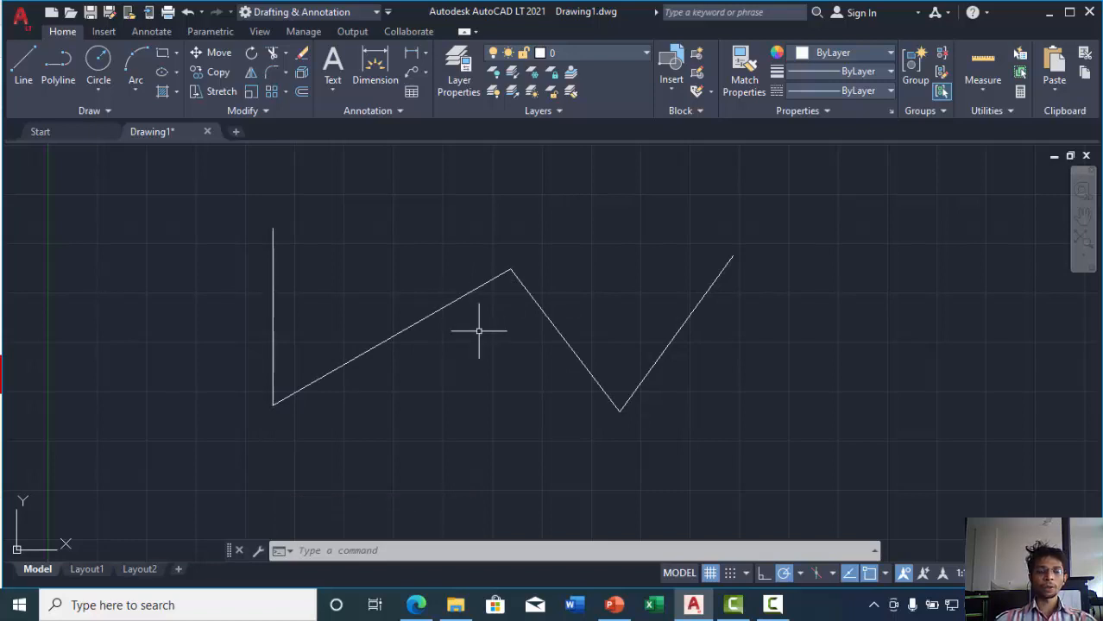
# Fillet the zigzag's upper middle corner with a radius of 20.
pyautogui.write('F')
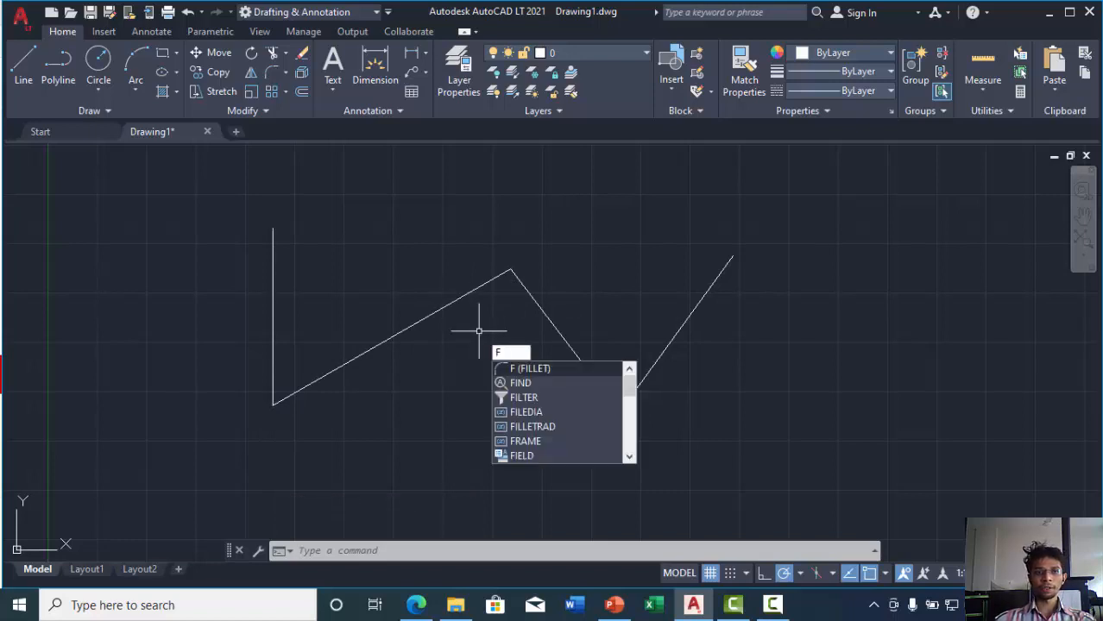
pyautogui.press('Return')
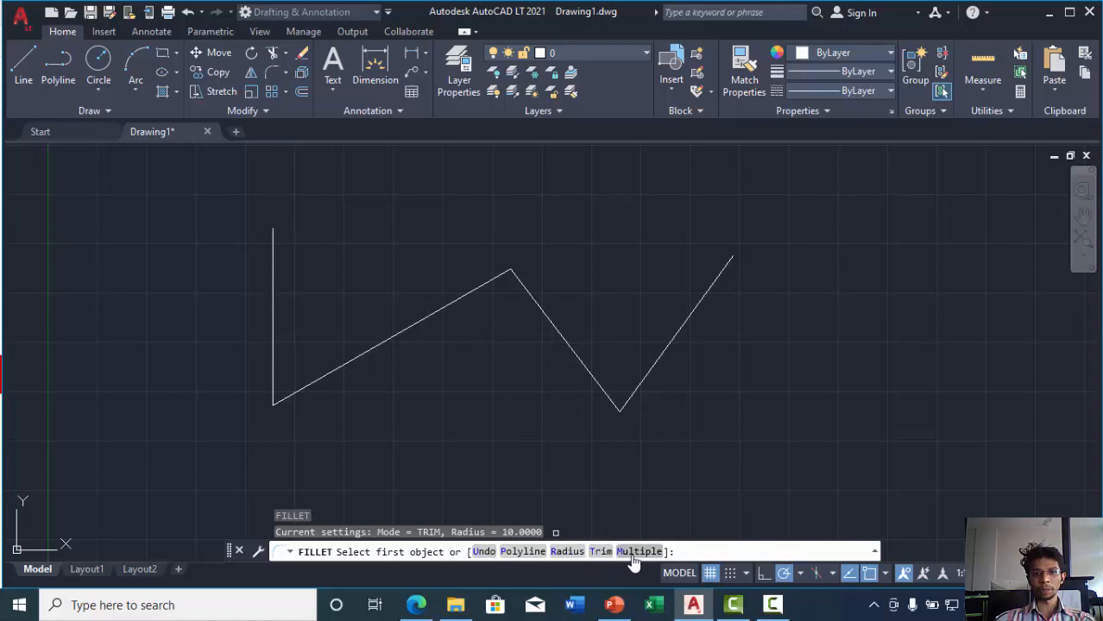
pyautogui.click(566, 553)
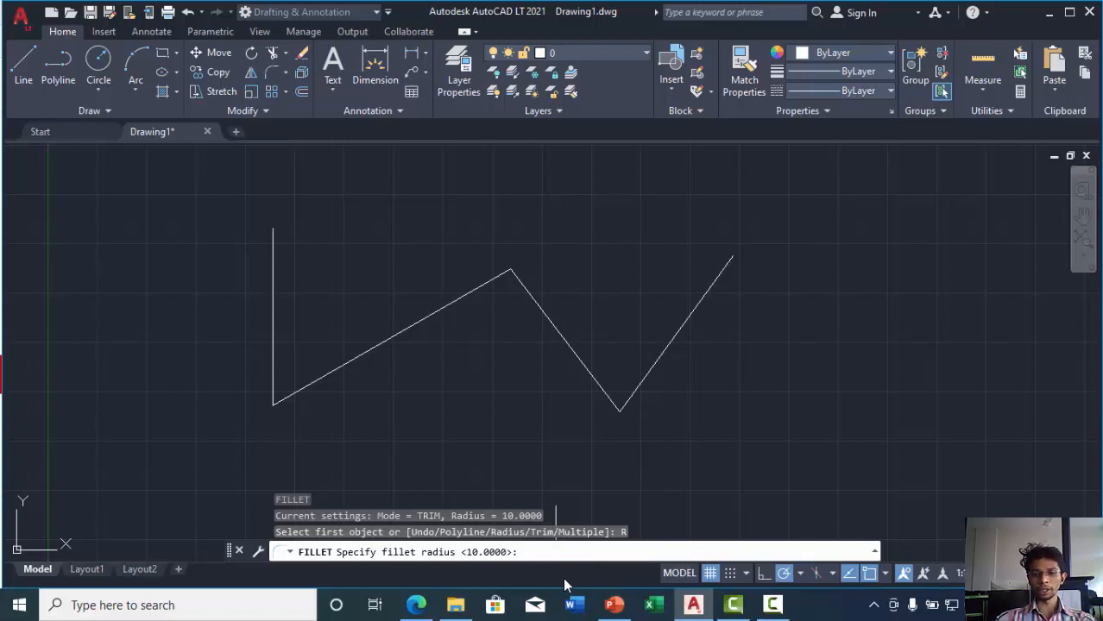
pyautogui.write('20')
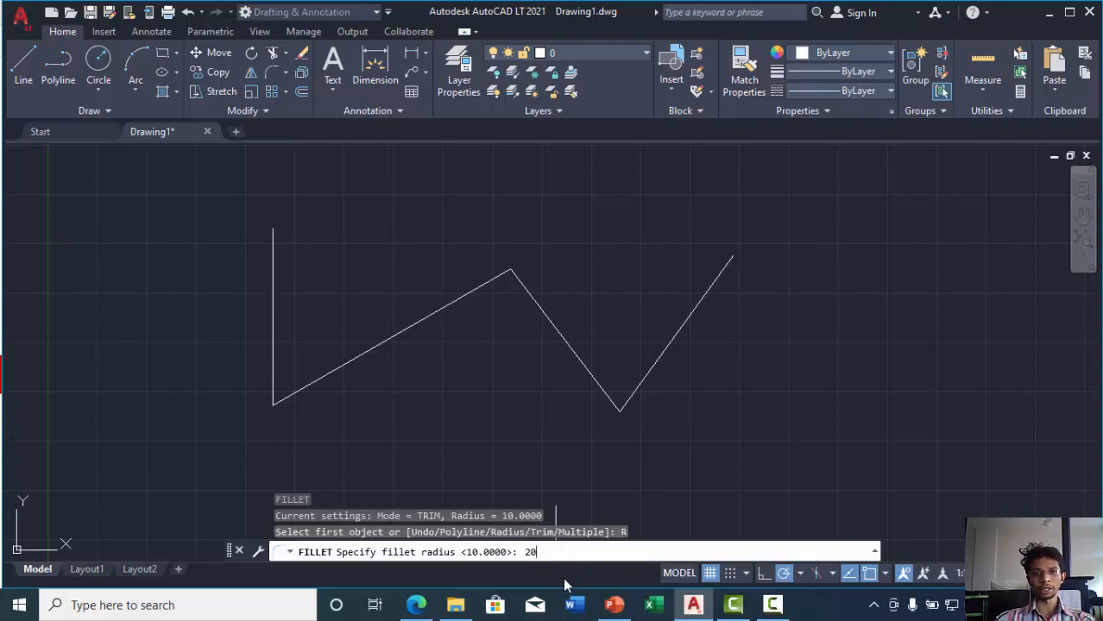
pyautogui.press('Return')
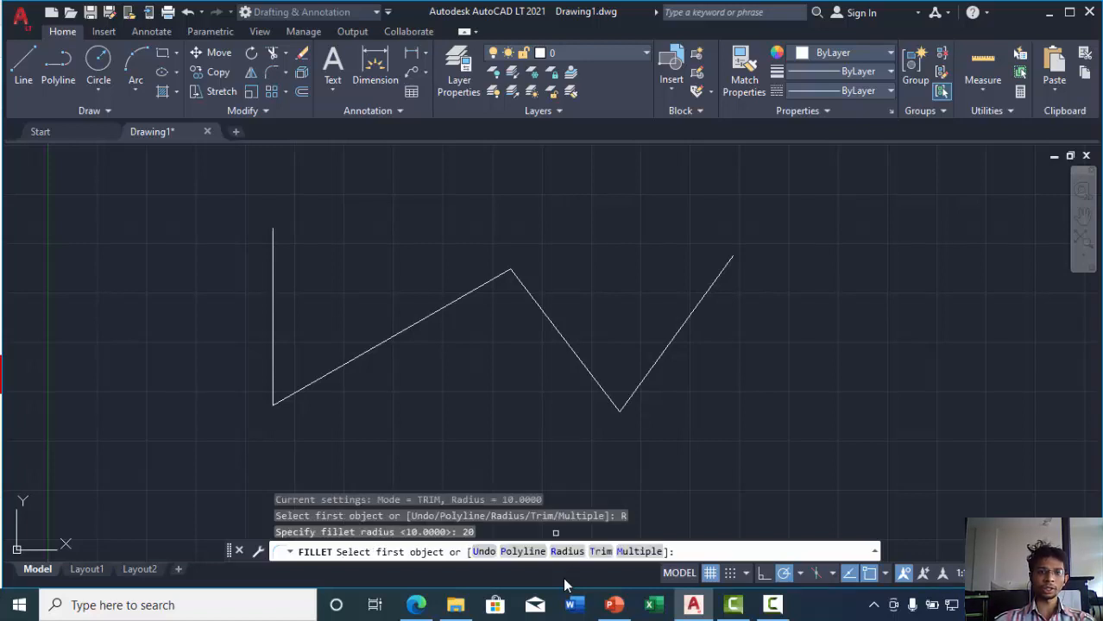
pyautogui.click(443, 310)
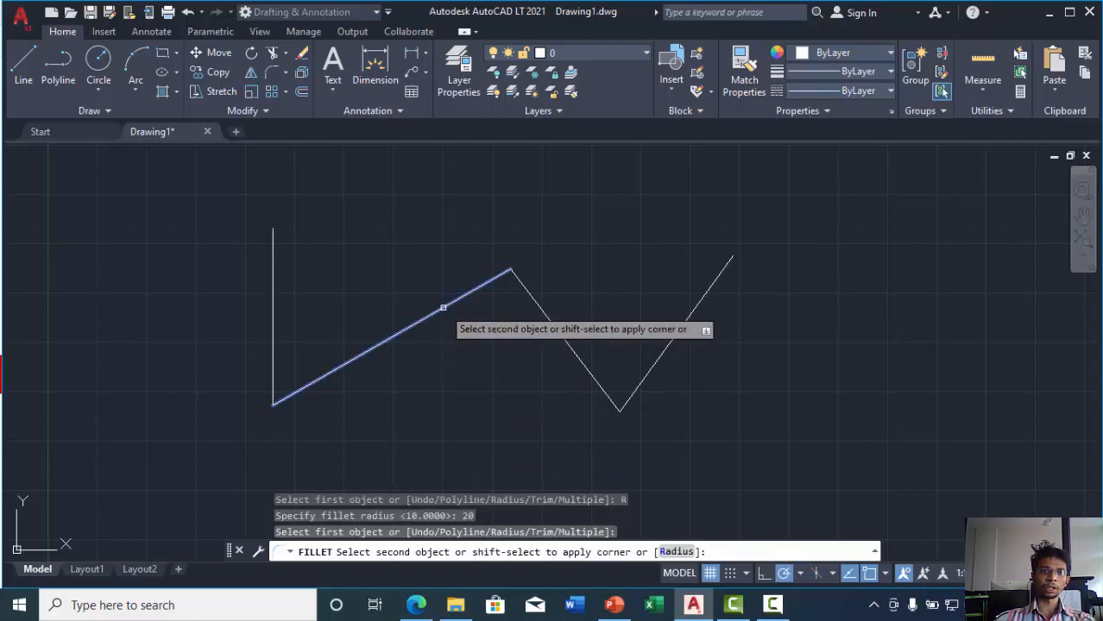
pyautogui.click(552, 320)
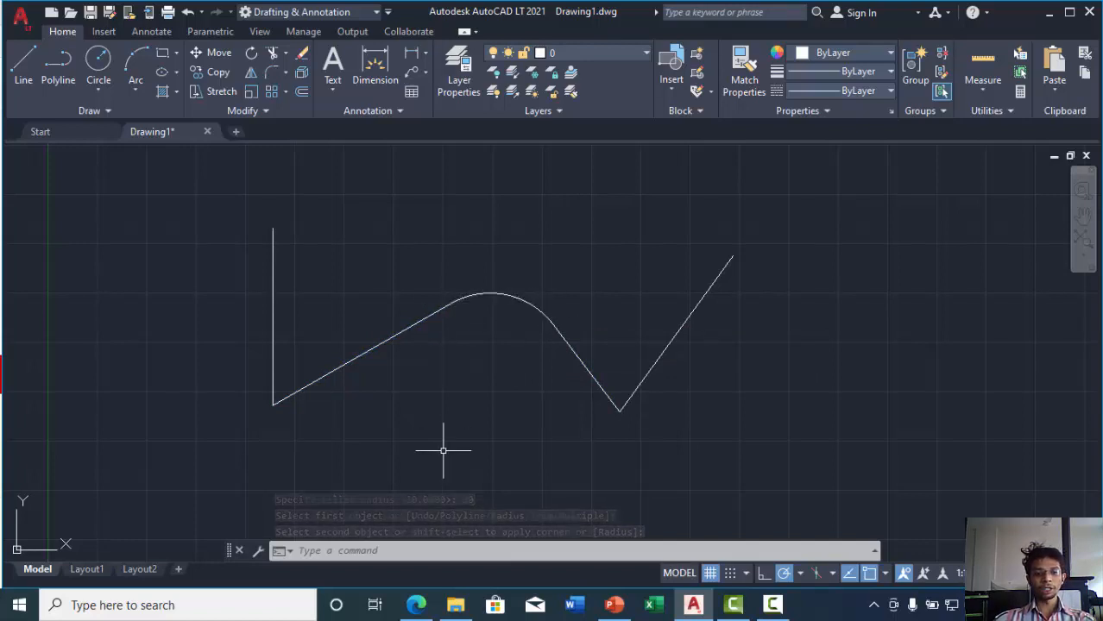
# Fillet the zigzag's lower left corner, between the vertical and the rising segment, with a radius of 10.
pyautogui.write('f')
pyautogui.press('Return')
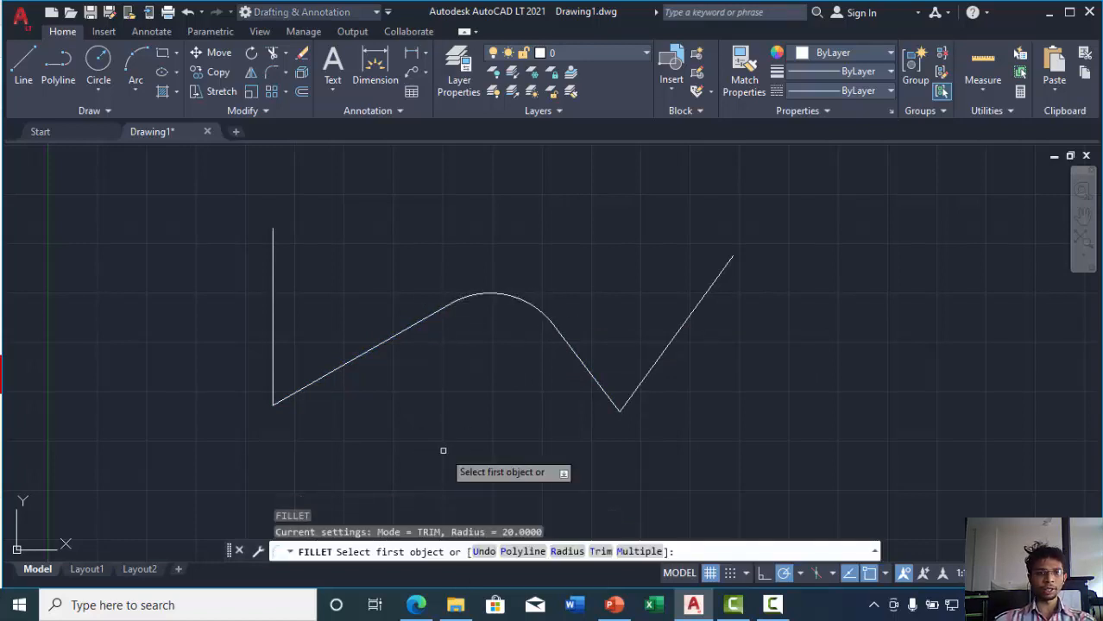
pyautogui.click(564, 551)
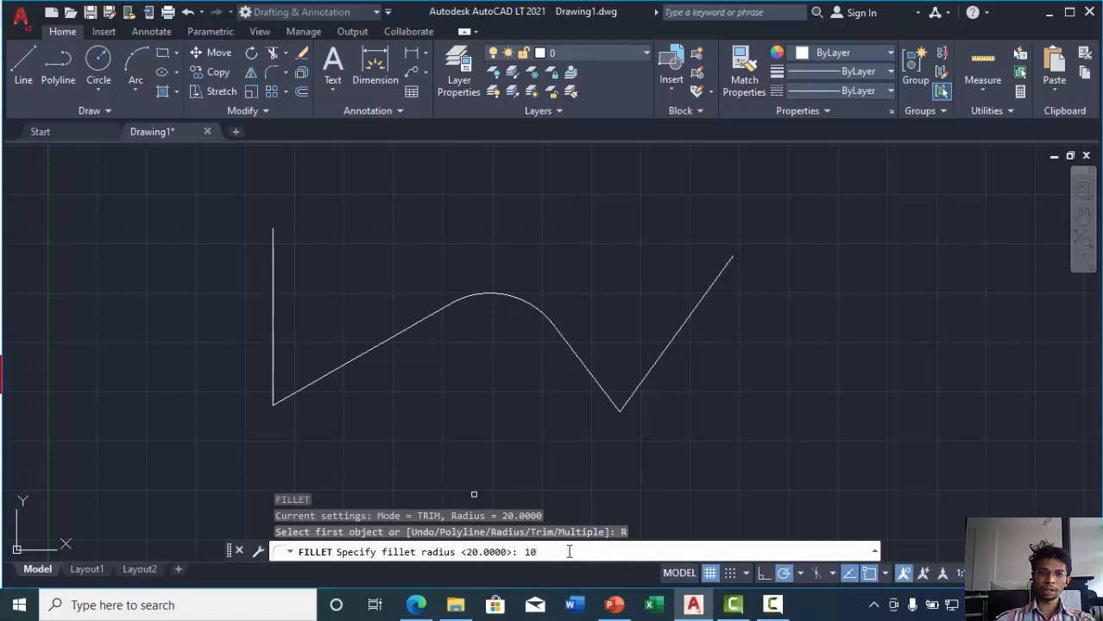
pyautogui.press('Return')
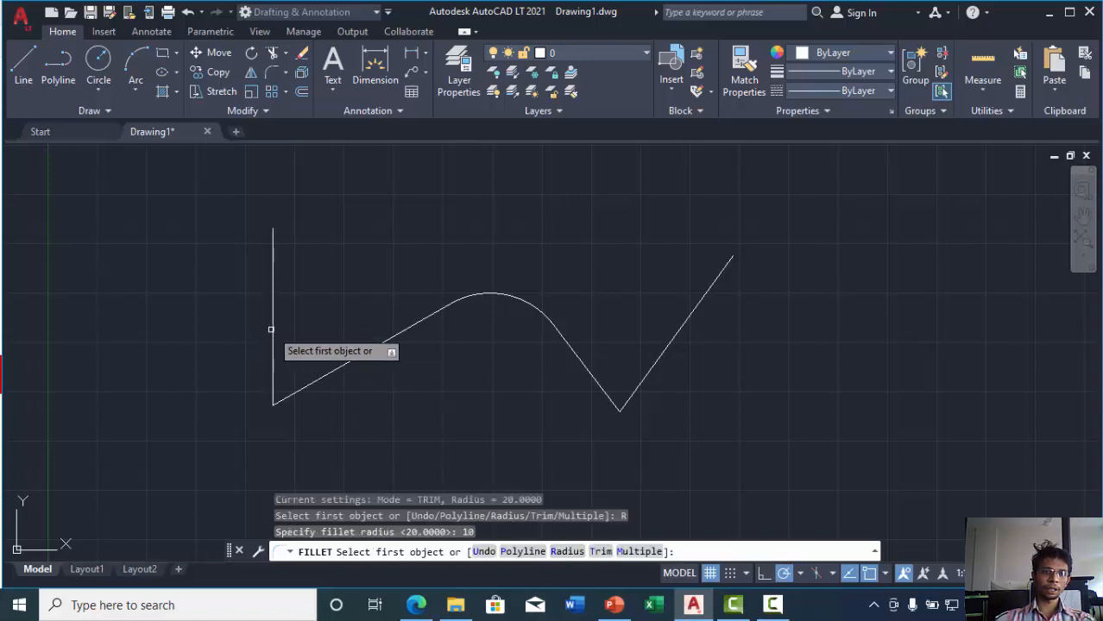
pyautogui.click(272, 366)
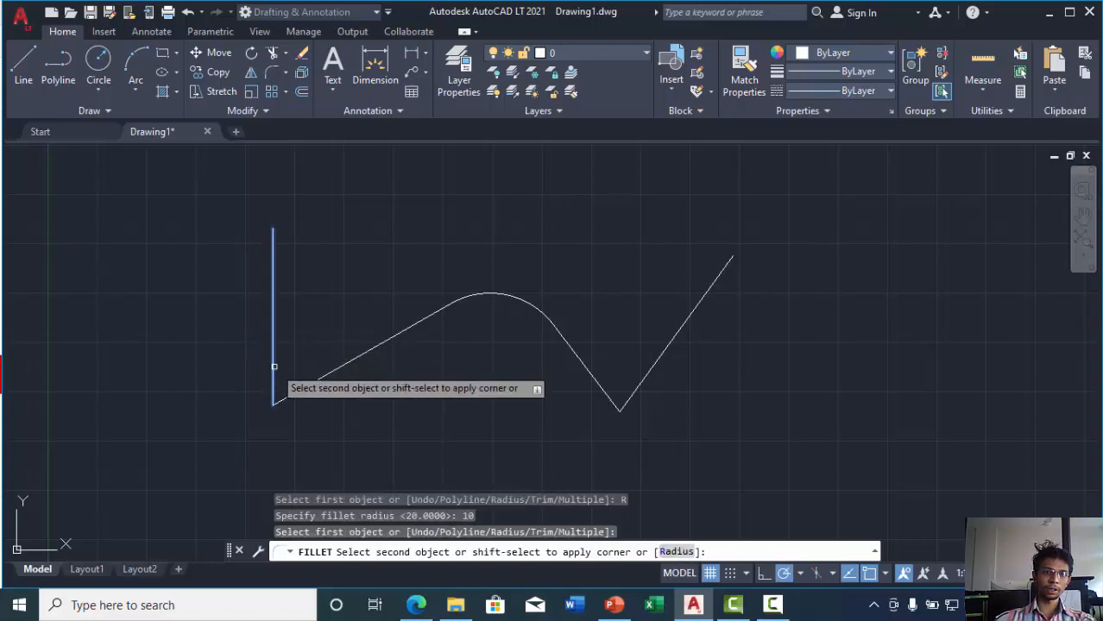
pyautogui.click(291, 390)
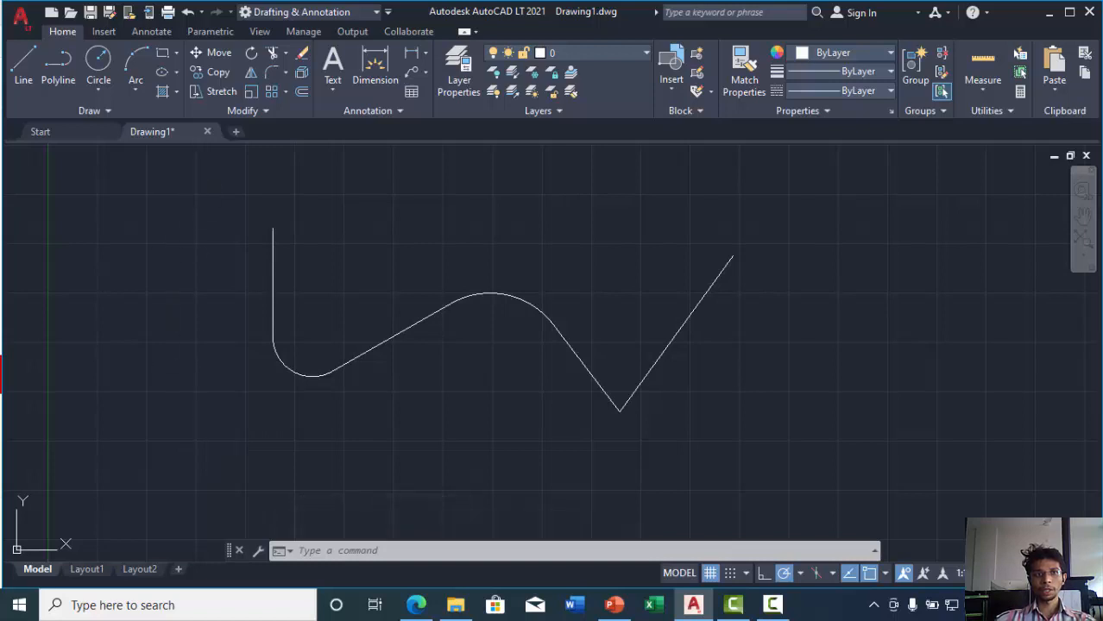
# Delete the whole filleted zigzag and draw a closed triangle from three lines in the lower left of the empty drawing area.
pyautogui.moveTo(196, 174)
pyautogui.mouseDown()
pyautogui.moveTo(207, 383)
pyautogui.moveTo(647, 499)
pyautogui.moveTo(924, 222)
pyautogui.moveTo(901, 172)
pyautogui.mouseUp()
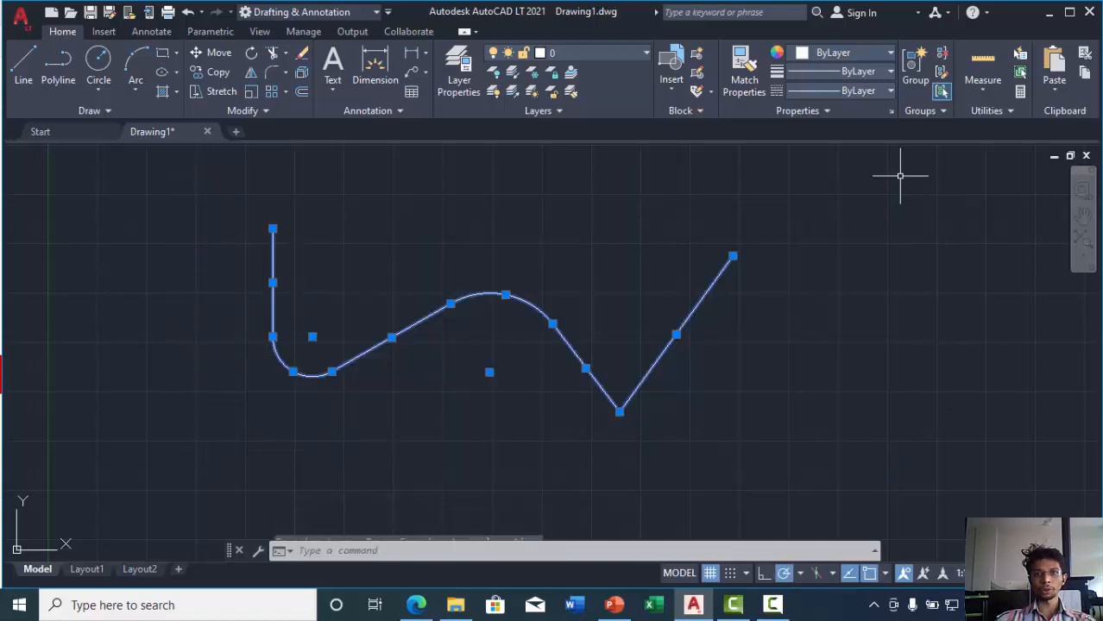
pyautogui.press('Delete')
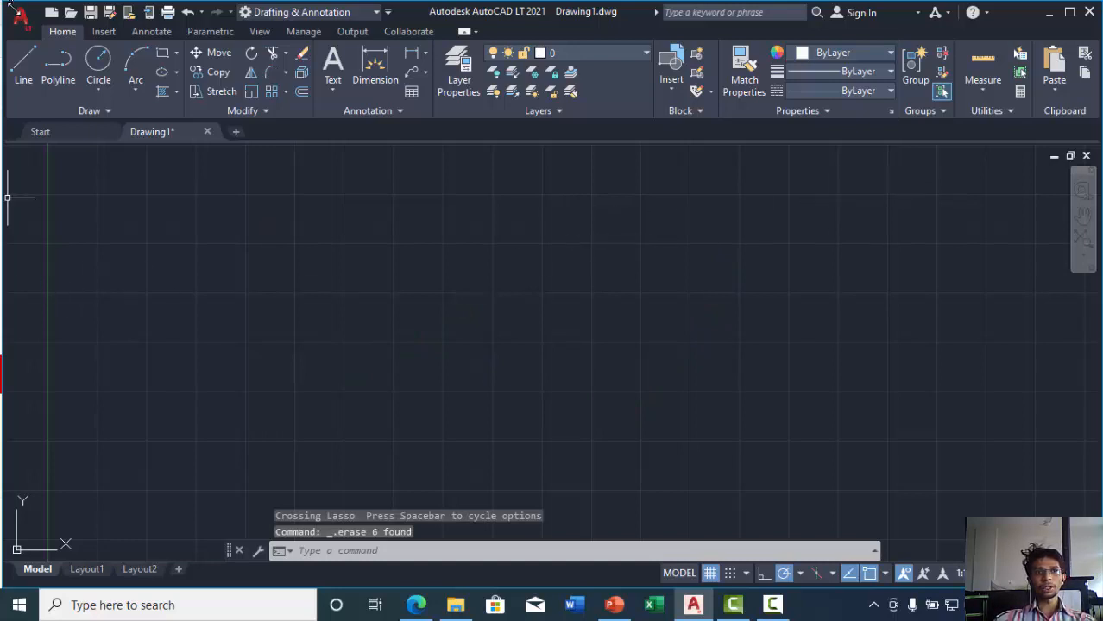
pyautogui.click(24, 69)
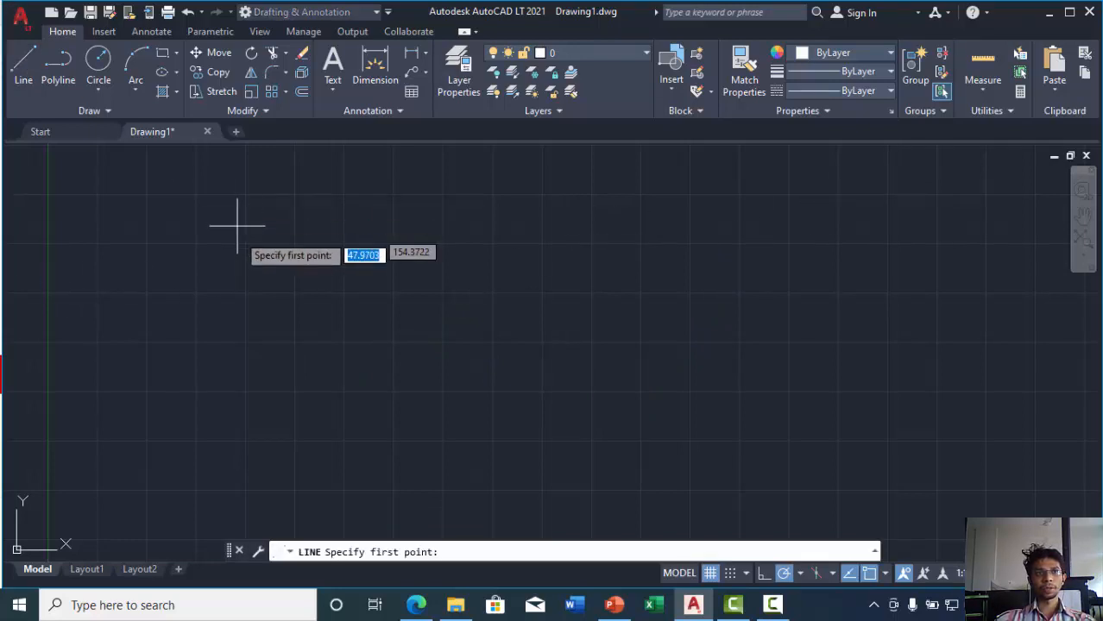
pyautogui.click(282, 292)
pyautogui.click(194, 440)
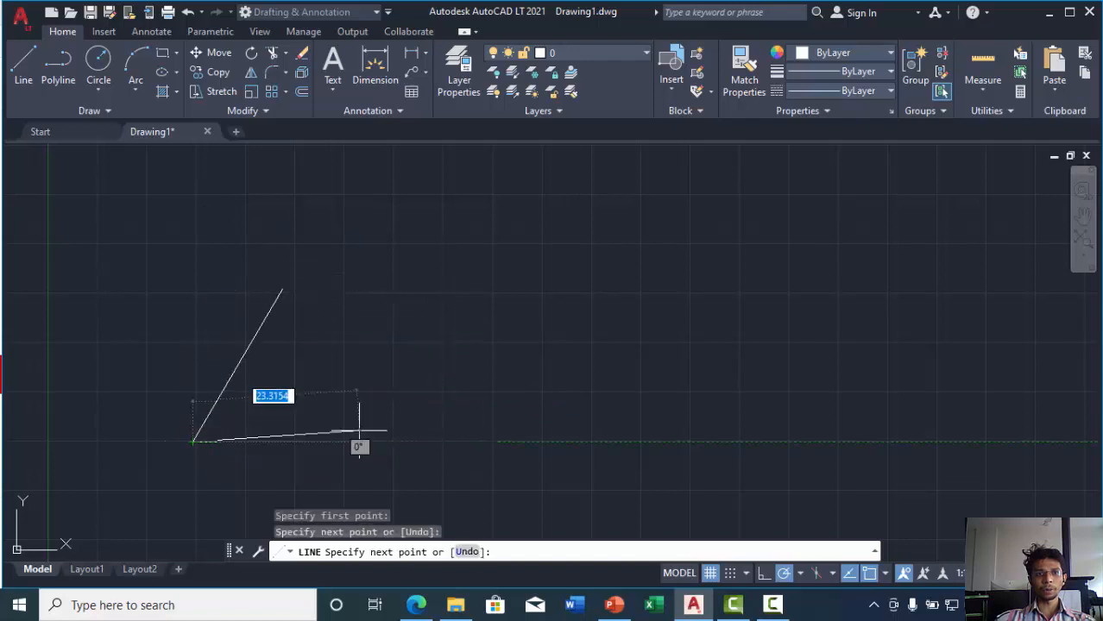
pyautogui.click(364, 432)
pyautogui.click(282, 290)
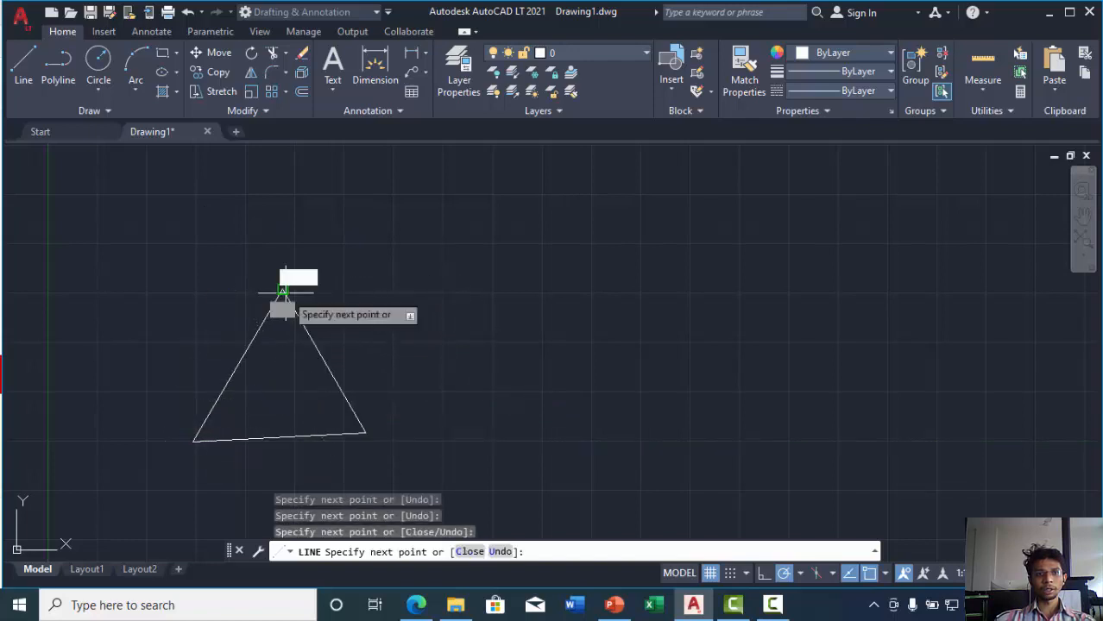
# Continue the line chain from the triangle's apex with five connected segments, ending in a vertical one just below the new upper right corner.
pyautogui.click(387, 268)
pyautogui.click(272, 403)
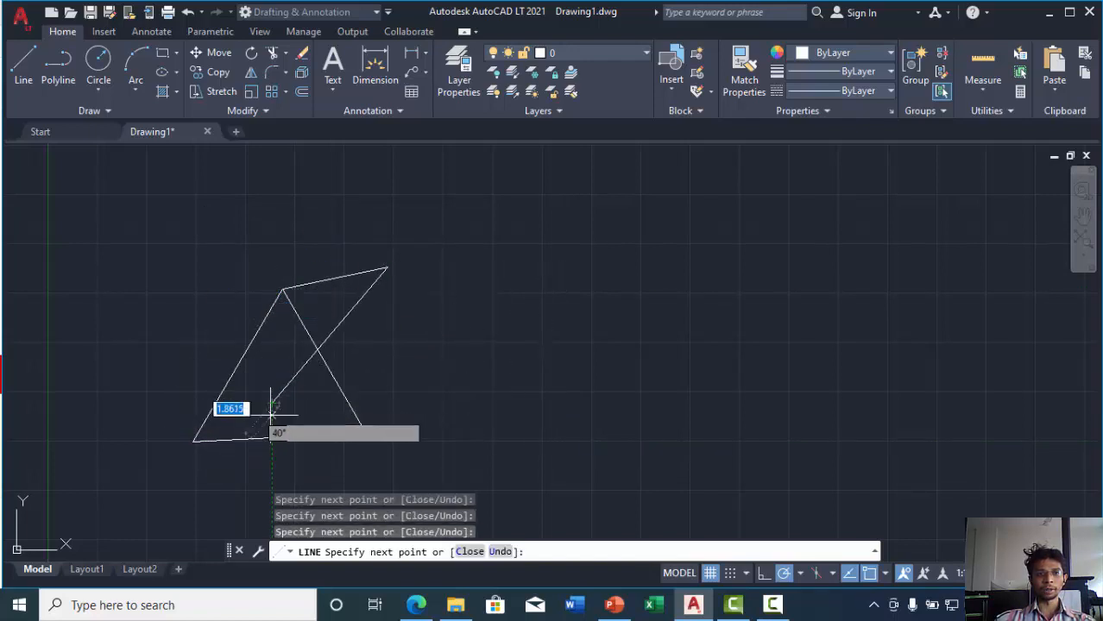
pyautogui.click(320, 403)
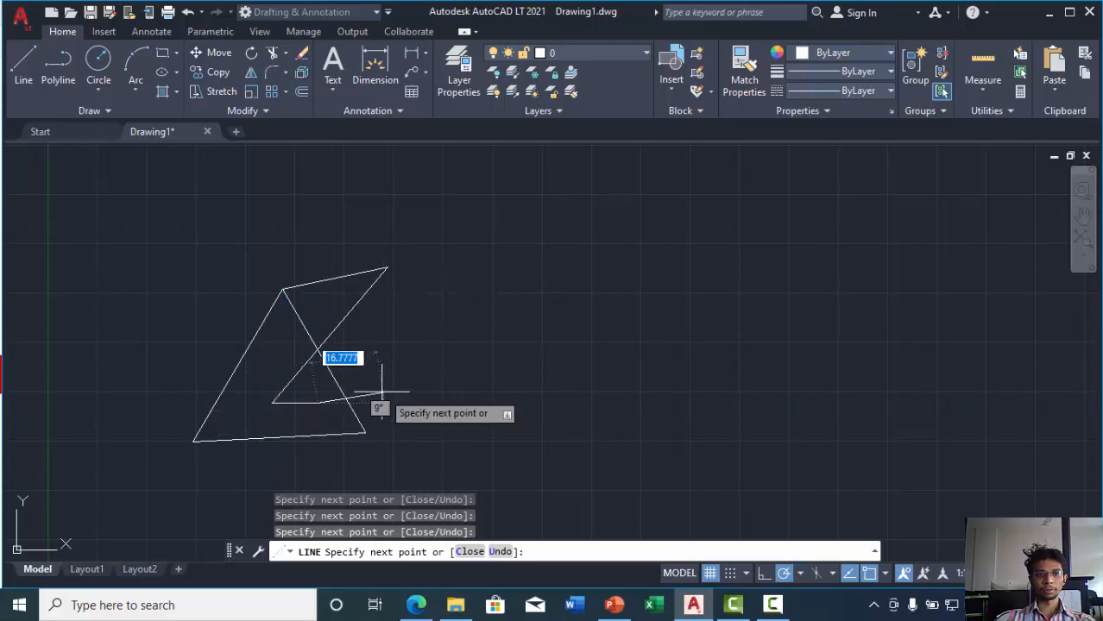
pyautogui.click(381, 389)
pyautogui.click(386, 269)
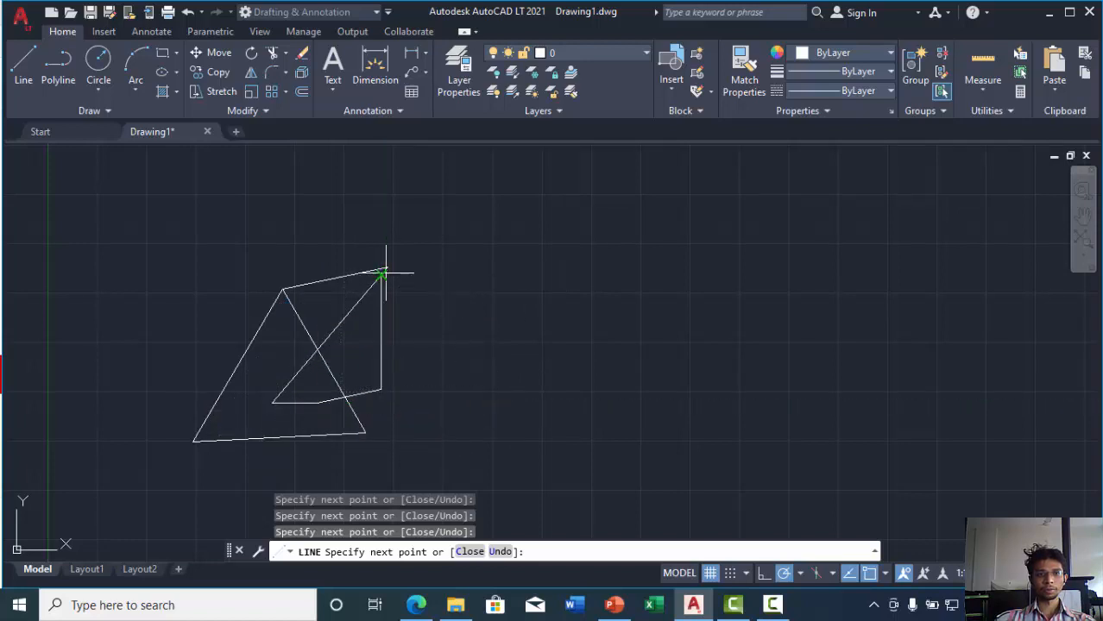
pyautogui.press('Return')
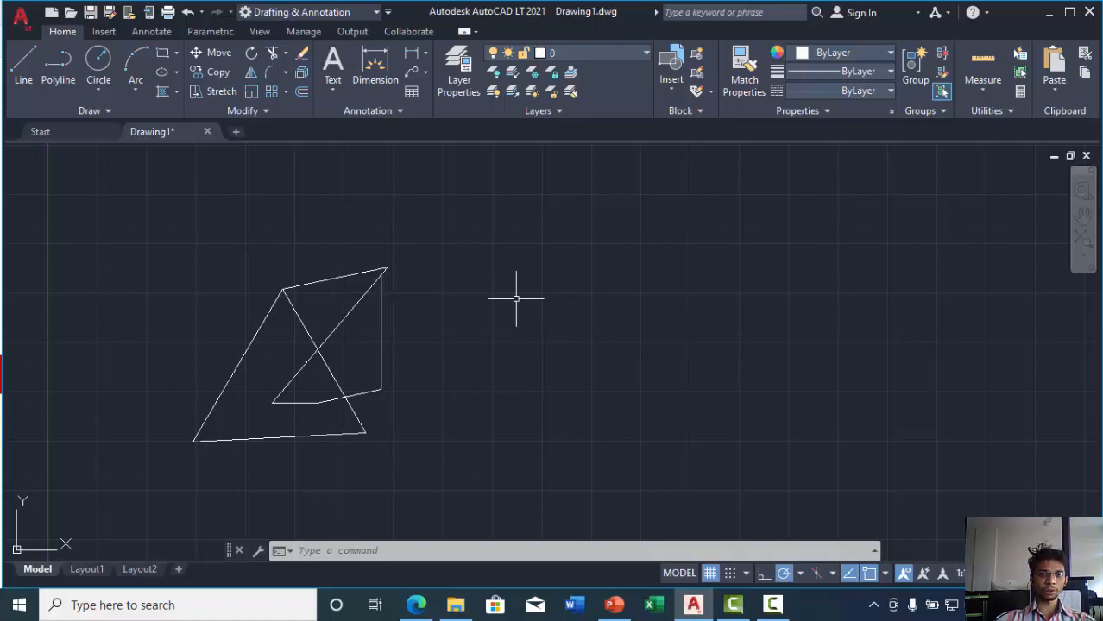
# Mirror the whole line figure about a vertical axis through its upper right corner, keeping the source objects.
pyautogui.write('MI')
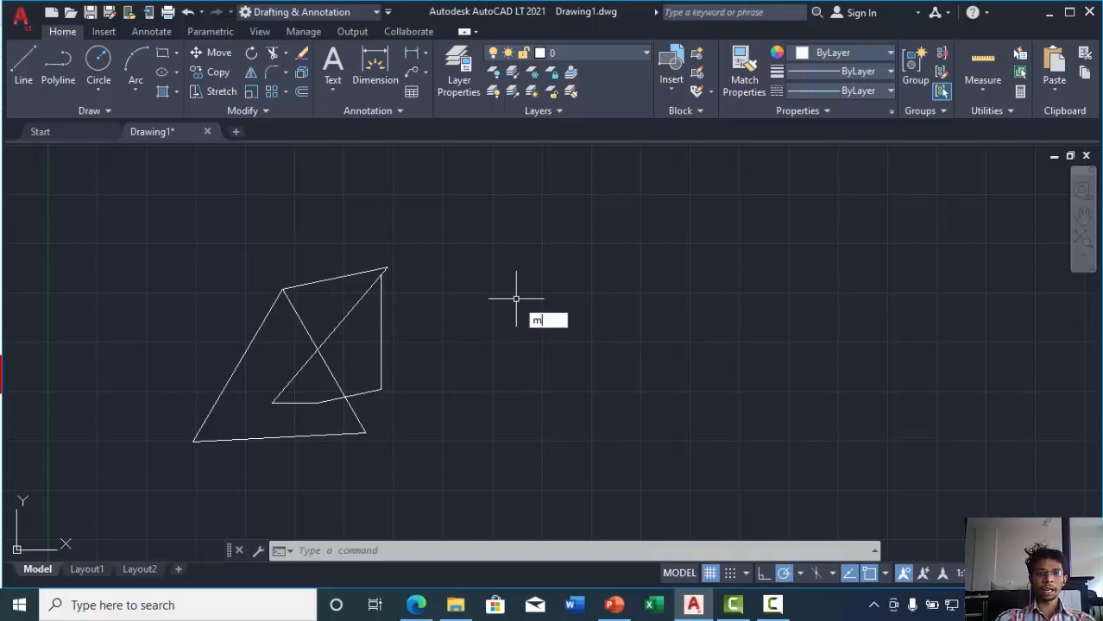
pyautogui.press('Return')
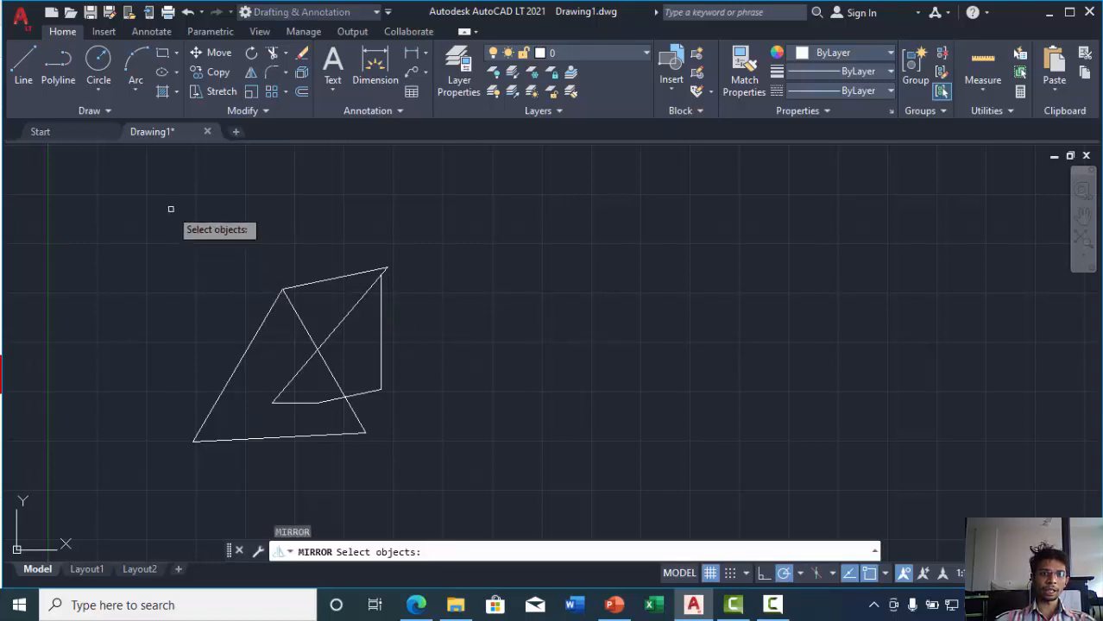
pyautogui.moveTo(138, 207)
pyautogui.mouseDown()
pyautogui.moveTo(136, 278)
pyautogui.moveTo(197, 504)
pyautogui.moveTo(428, 459)
pyautogui.moveTo(397, 393)
pyautogui.moveTo(401, 251)
pyautogui.moveTo(396, 263)
pyautogui.mouseUp()
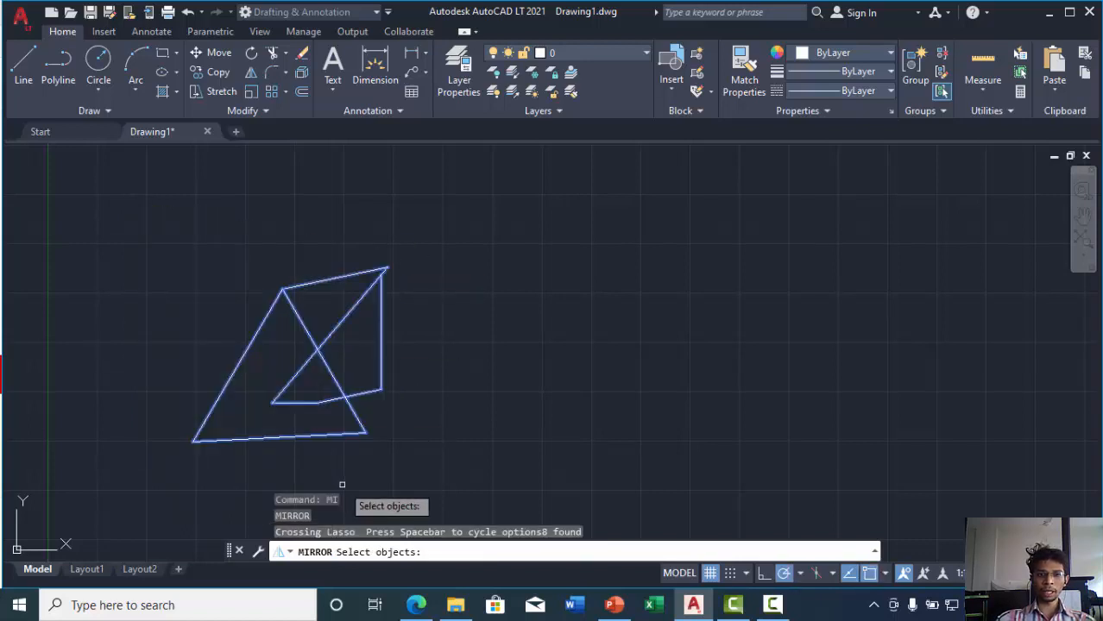
pyautogui.press('Return')
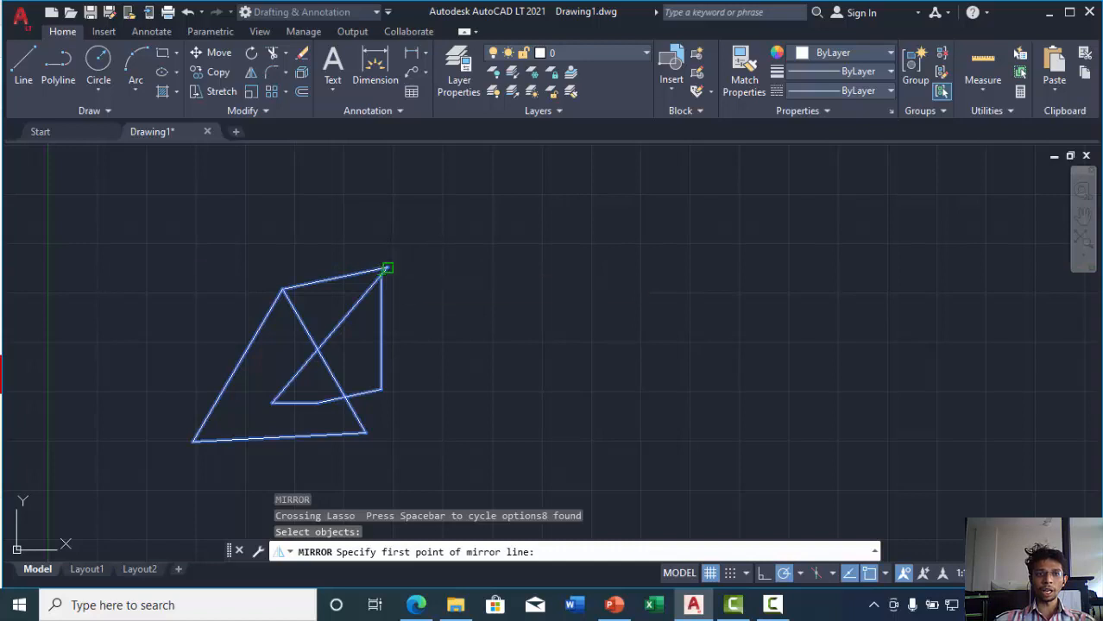
pyautogui.click(387, 269)
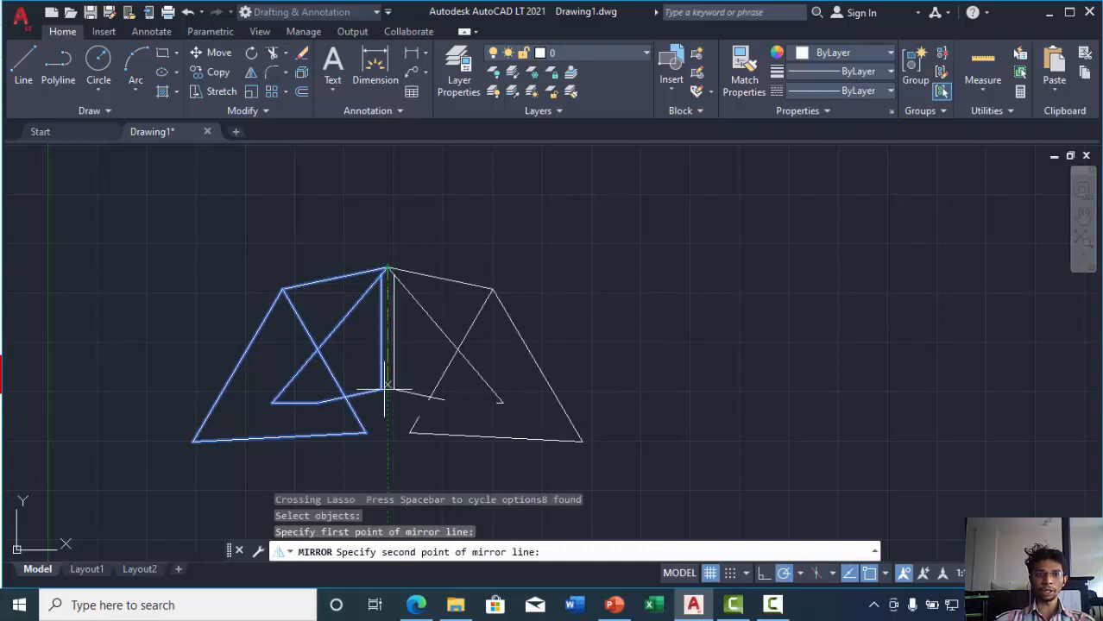
pyautogui.click(388, 434)
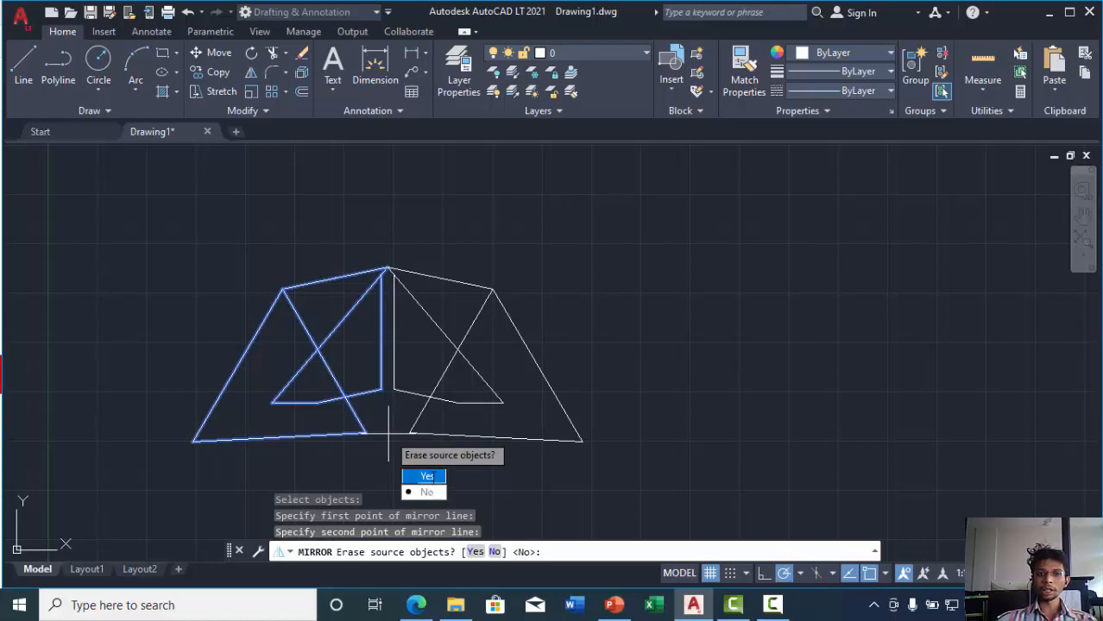
pyautogui.click(428, 491)
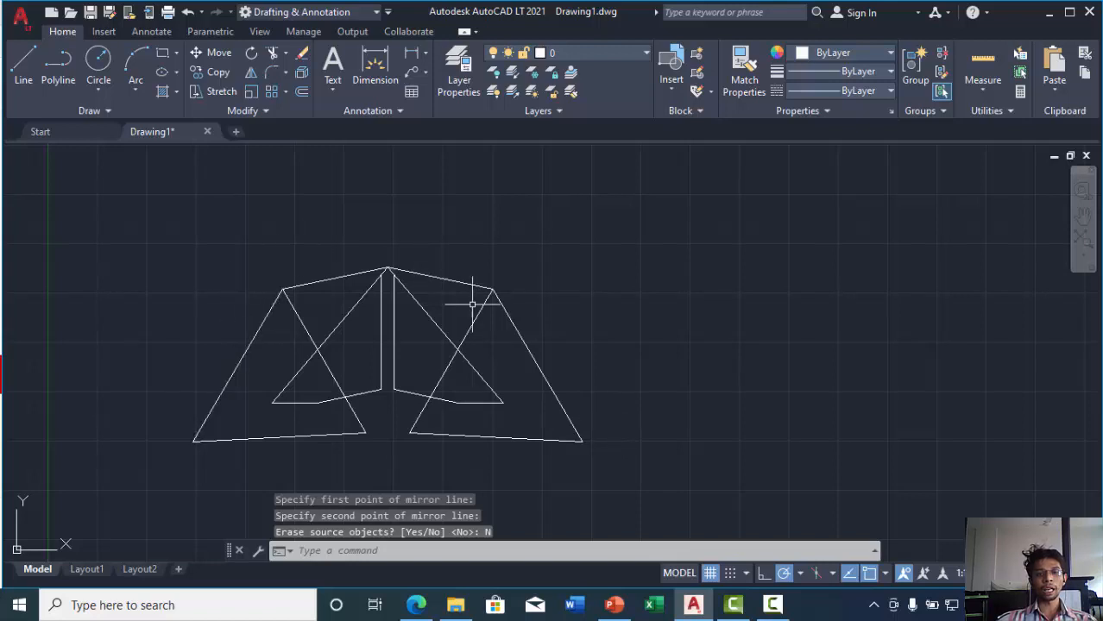
# Delete all lines of the original figure and its mirrored copy.
pyautogui.scroll(-3, 341, 402)
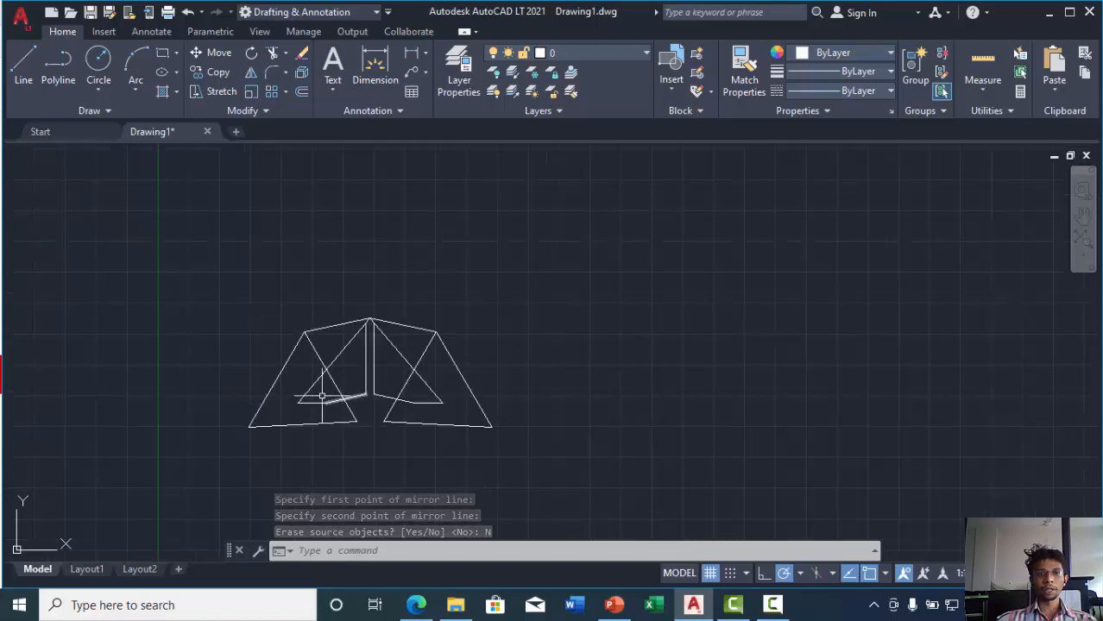
pyautogui.moveTo(205, 262)
pyautogui.mouseDown()
pyautogui.moveTo(398, 468)
pyautogui.moveTo(586, 246)
pyautogui.moveTo(562, 274)
pyautogui.mouseUp()
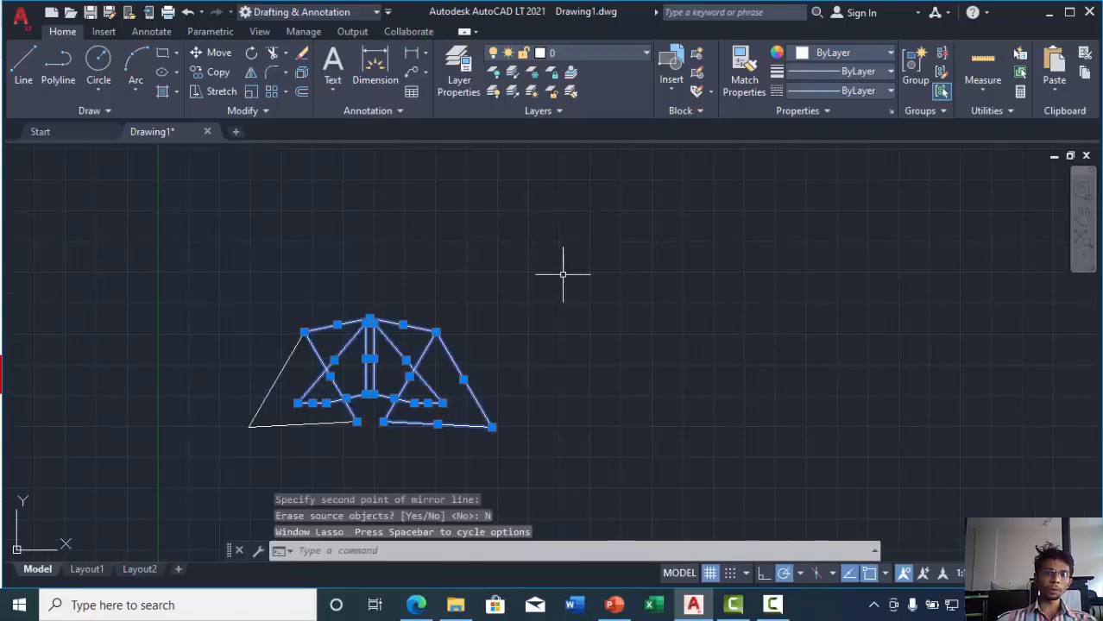
pyautogui.press('Delete')
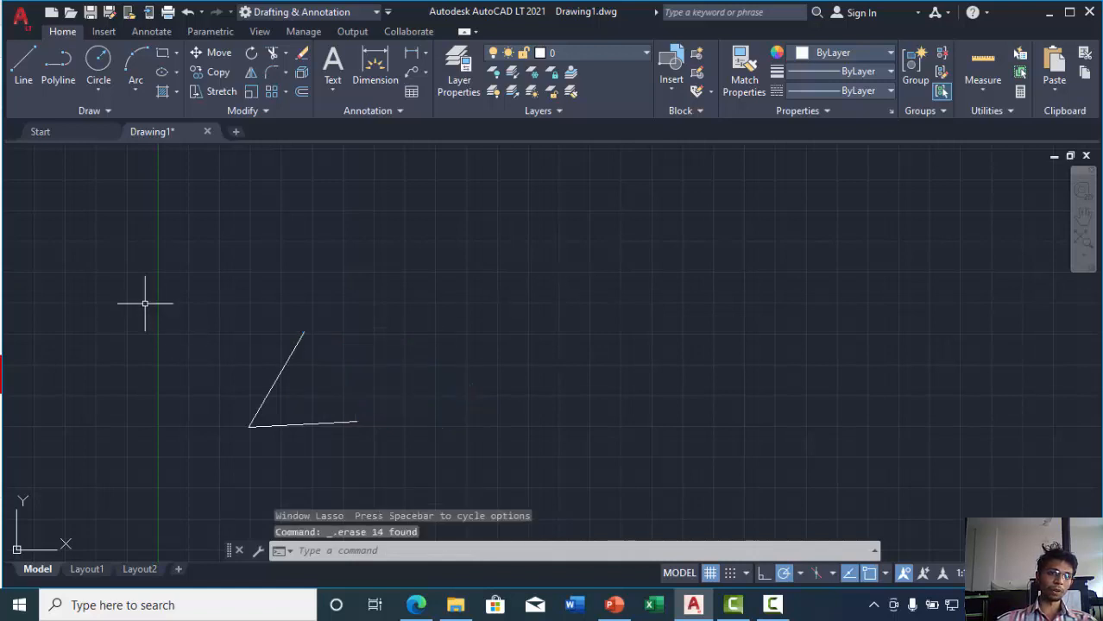
pyautogui.moveTo(159, 295)
pyautogui.mouseDown()
pyautogui.moveTo(274, 438)
pyautogui.moveTo(438, 323)
pyautogui.moveTo(430, 340)
pyautogui.mouseUp()
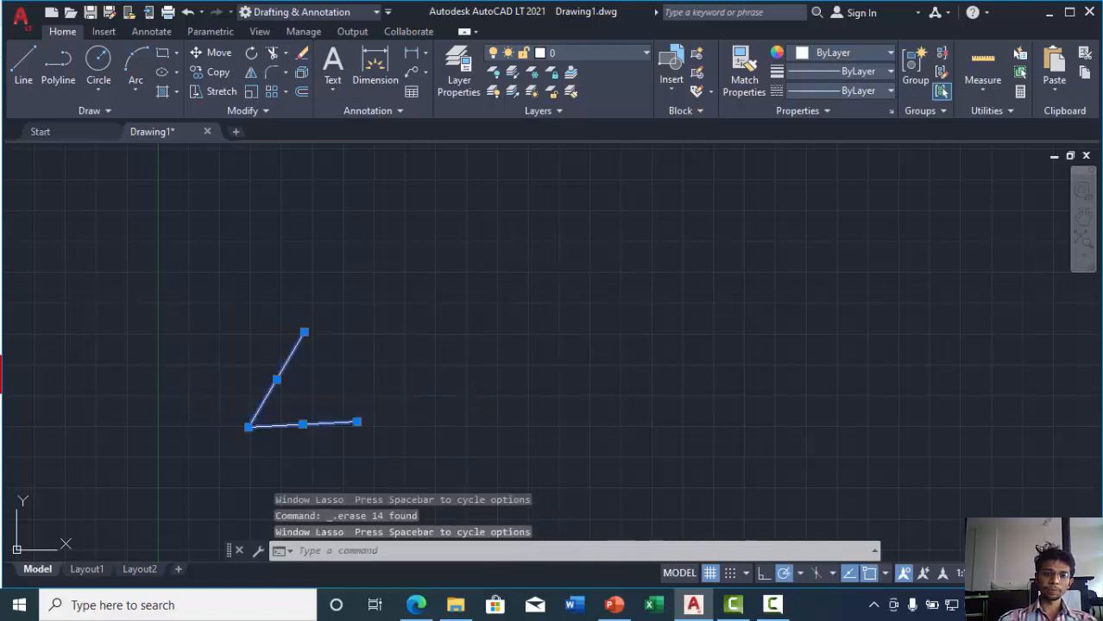
pyautogui.press('Delete')
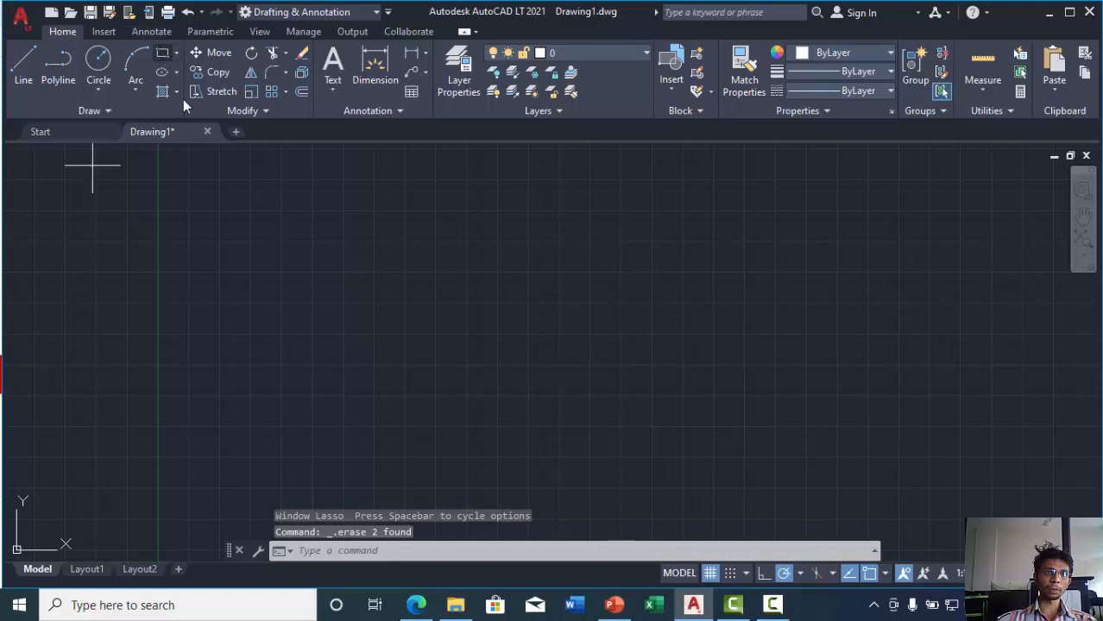
# Draw a wide rectangle in the middle of the empty drawing area and a small circle inside it near the left edge.
pyautogui.click(162, 53)
pyautogui.click(346, 246)
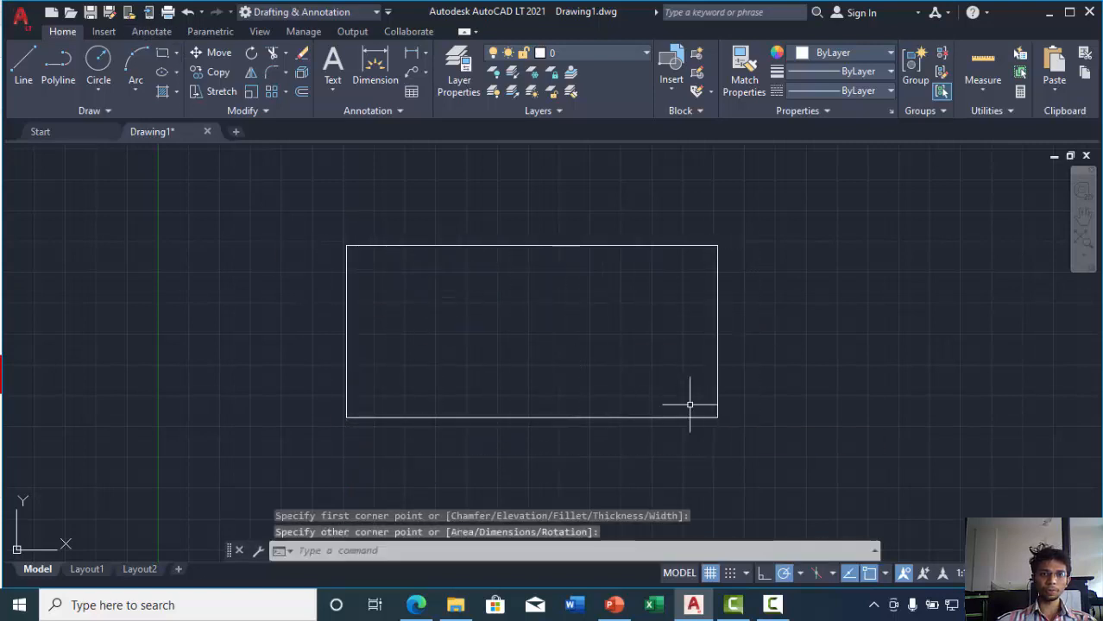
pyautogui.click(97, 59)
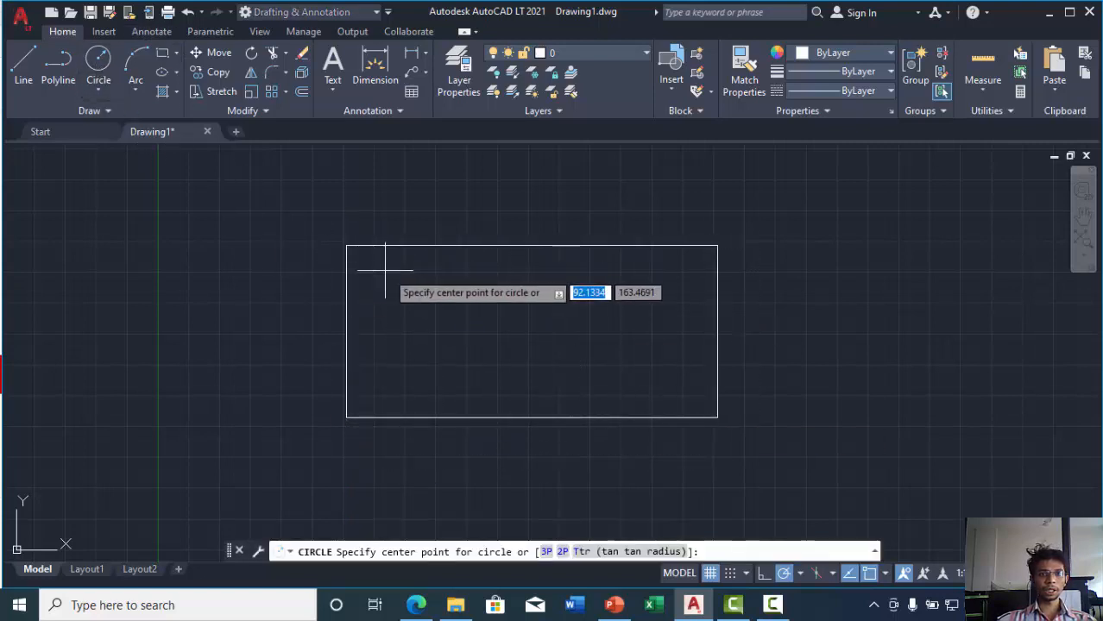
pyautogui.click(396, 315)
pyautogui.click(396, 282)
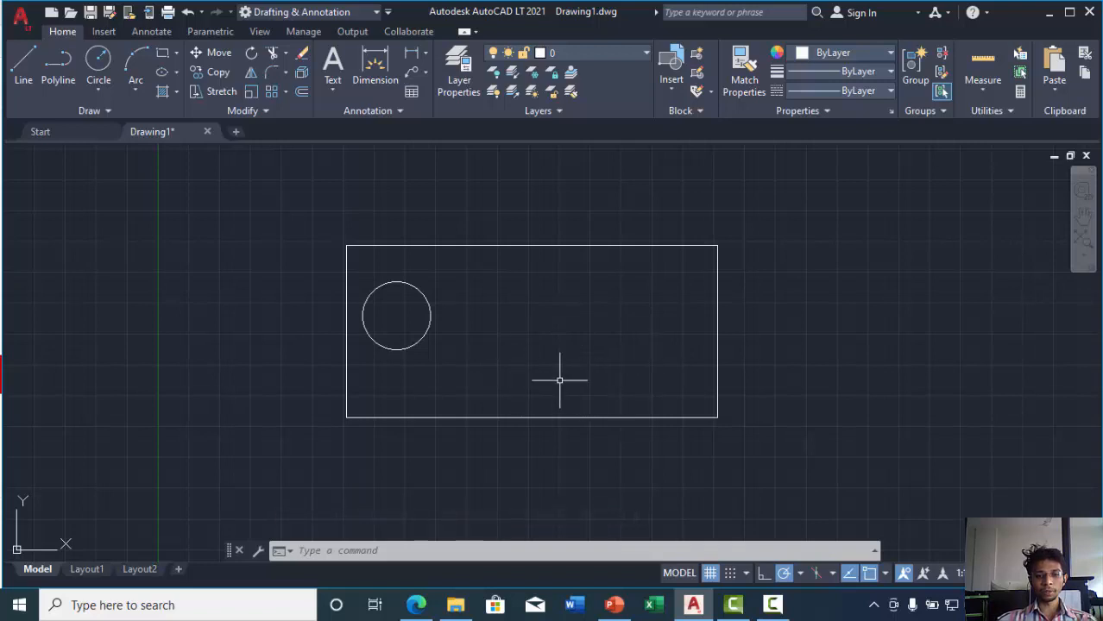
# Mirror the circle about the line joining the midpoints of the rectangle's upper and lower edges, keeping the source circle.
pyautogui.press('Return')
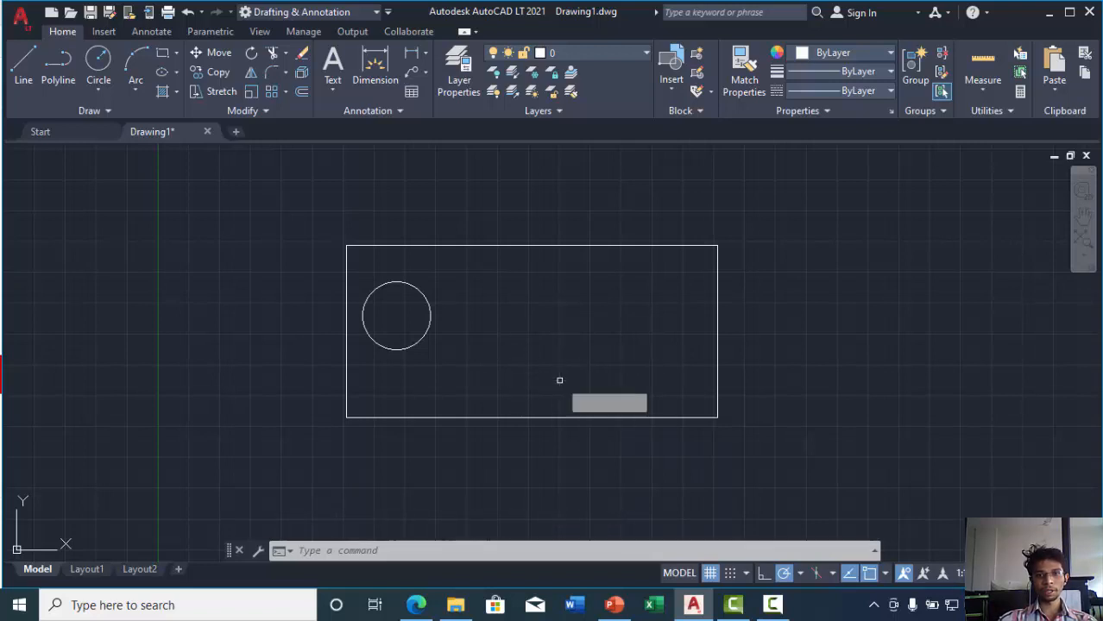
pyautogui.click(381, 346)
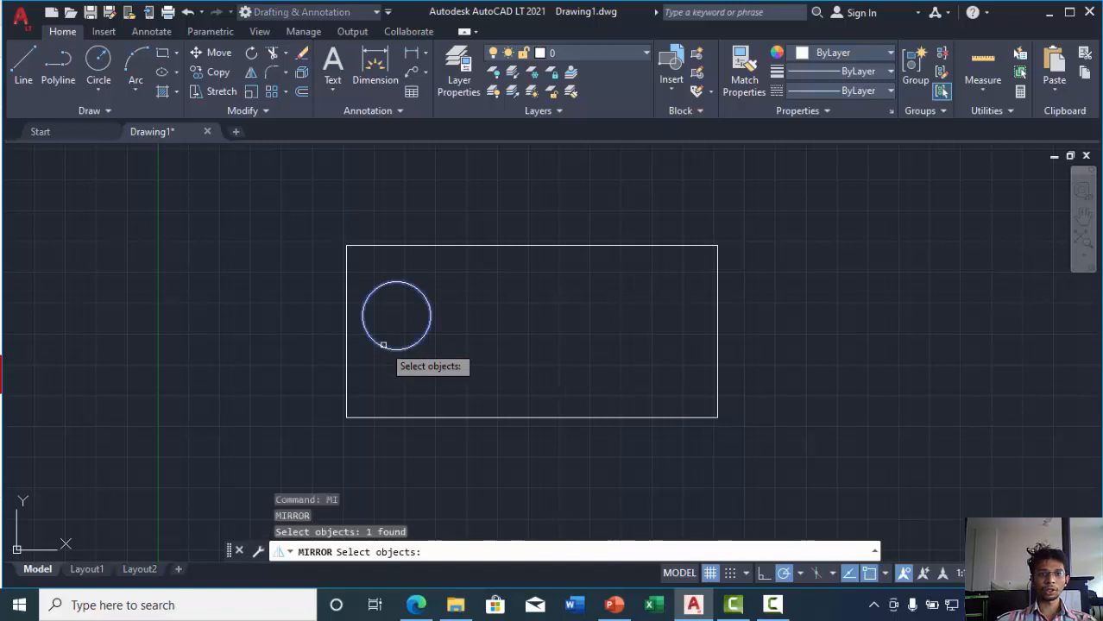
pyautogui.press('Return')
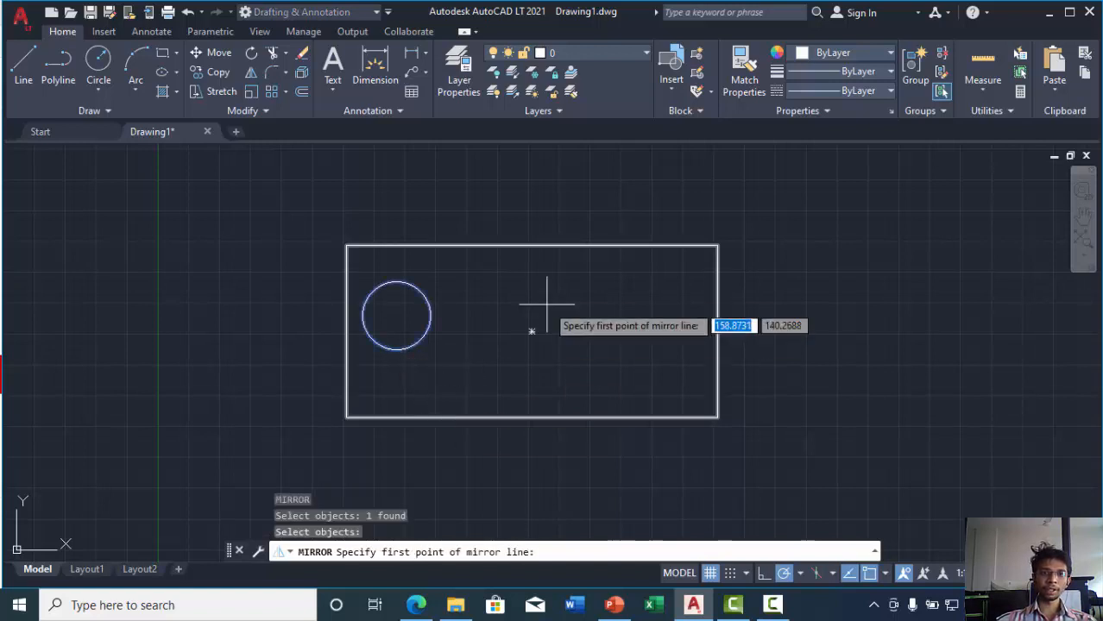
pyautogui.click(531, 246)
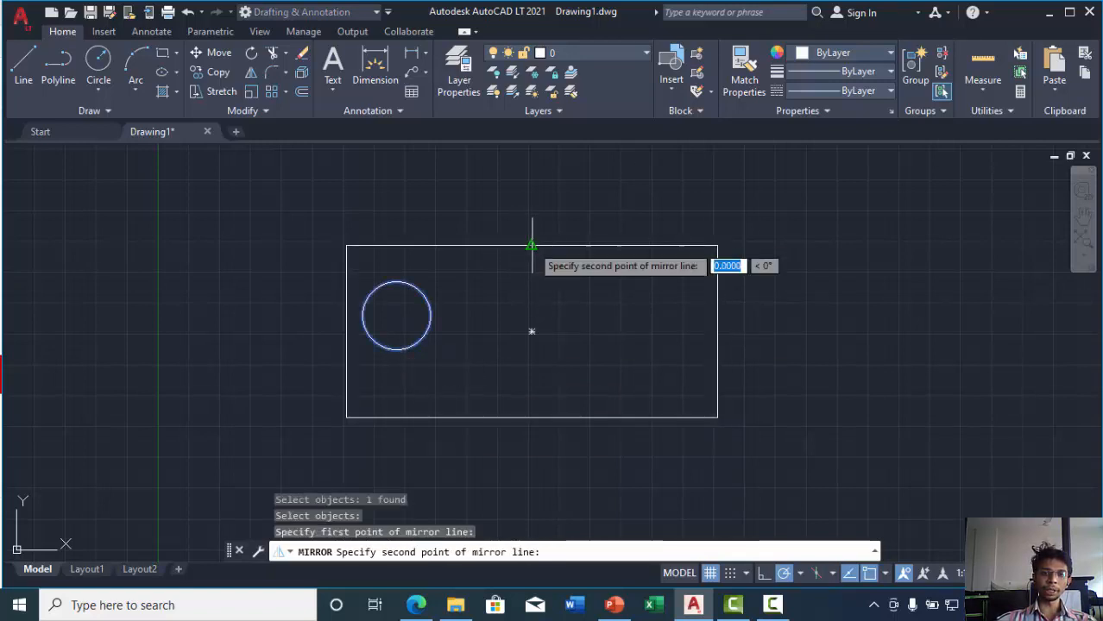
pyautogui.click(530, 417)
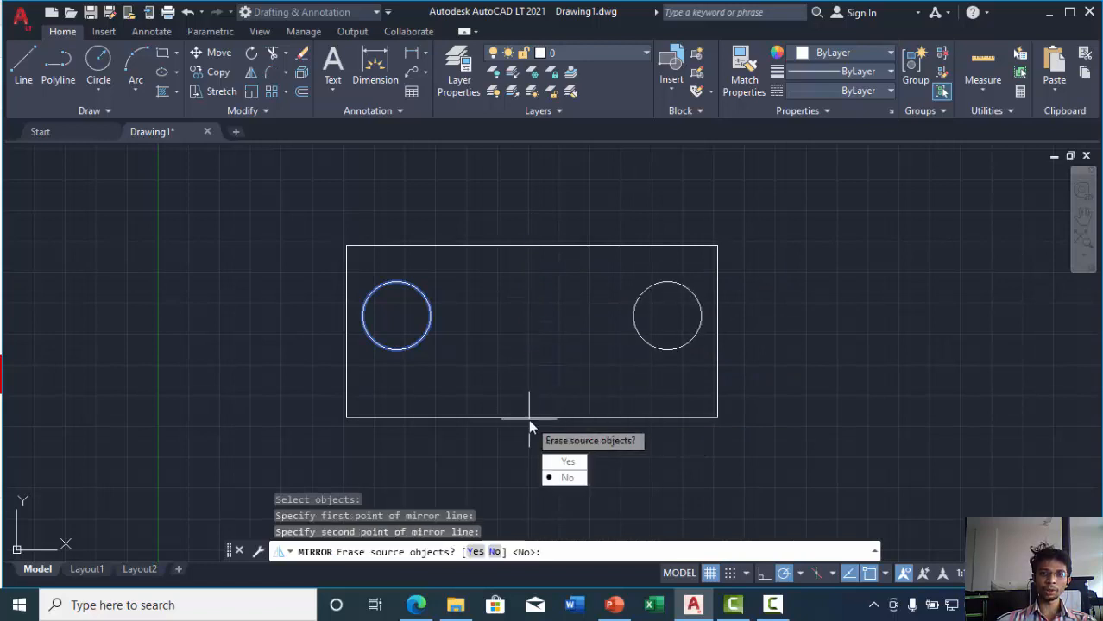
pyautogui.click(567, 477)
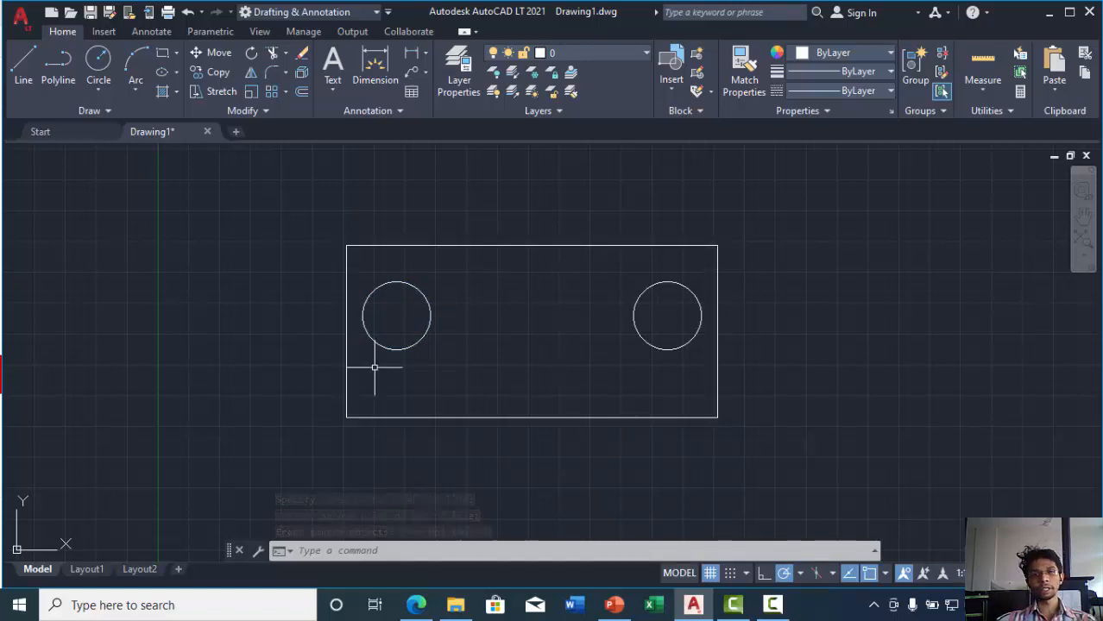
# Delete the rectangle together with both circles.
pyautogui.moveTo(315, 187)
pyautogui.mouseDown()
pyautogui.moveTo(313, 352)
pyautogui.moveTo(628, 513)
pyautogui.moveTo(811, 256)
pyautogui.moveTo(798, 223)
pyautogui.mouseUp()
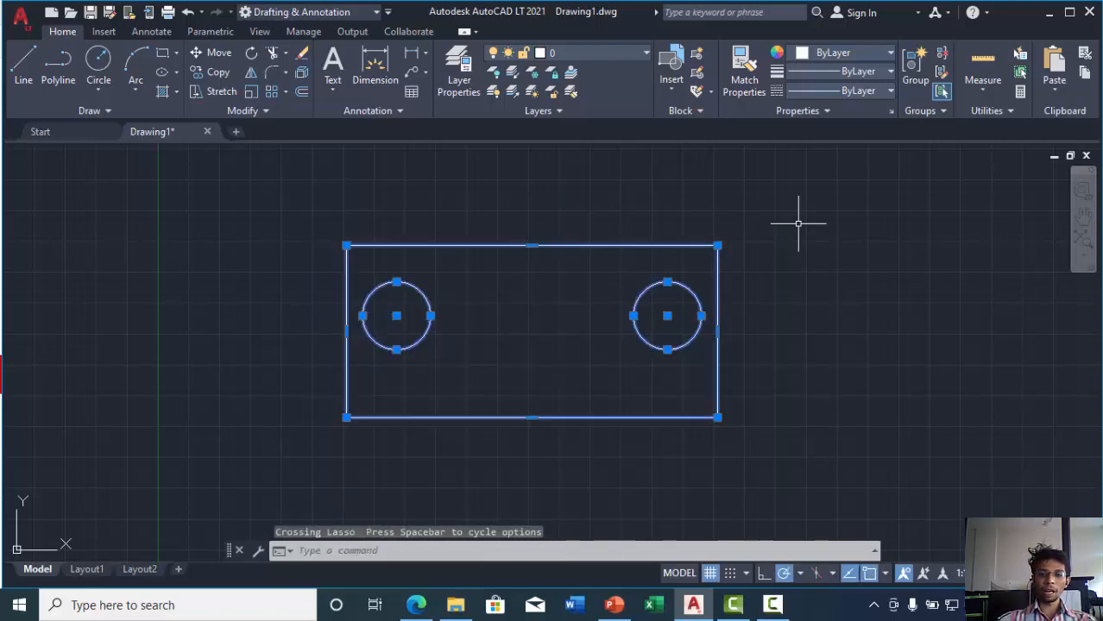
pyautogui.press('Delete')
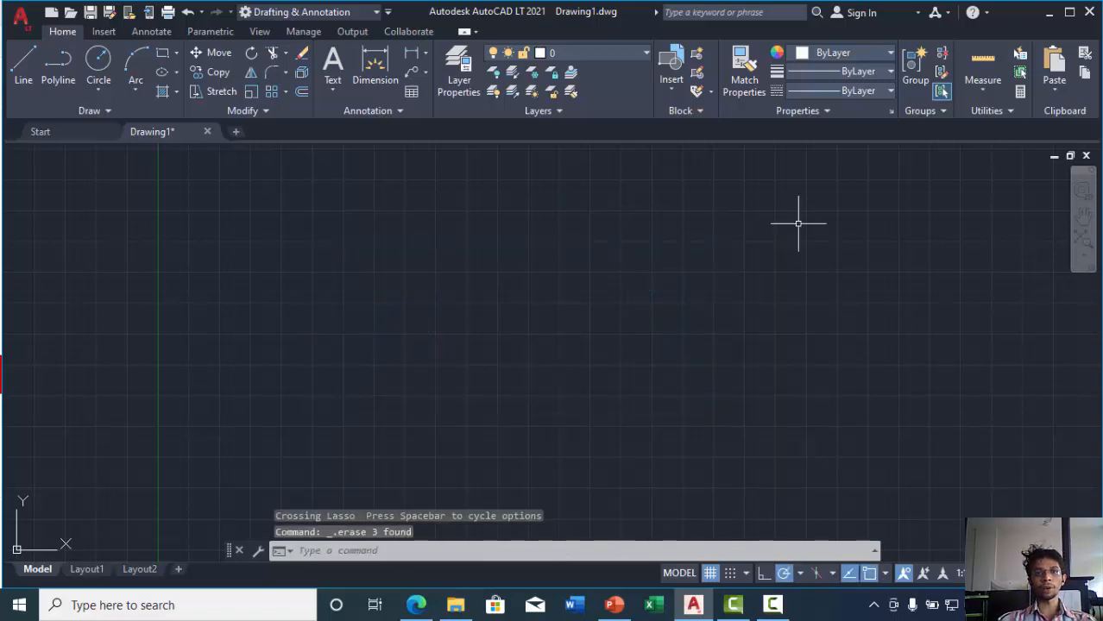